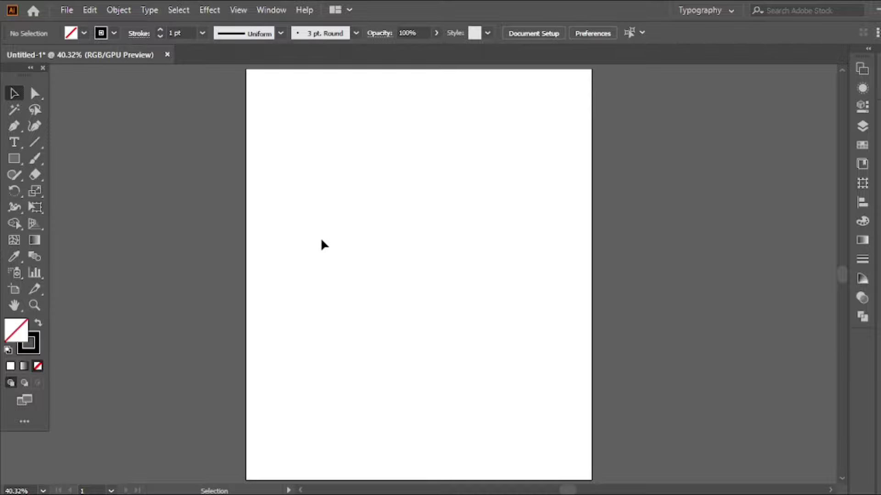
Type a letter P on the artboard, scale it up large, move it left of centre, and select its text
{"action": "key", "text": "t"}
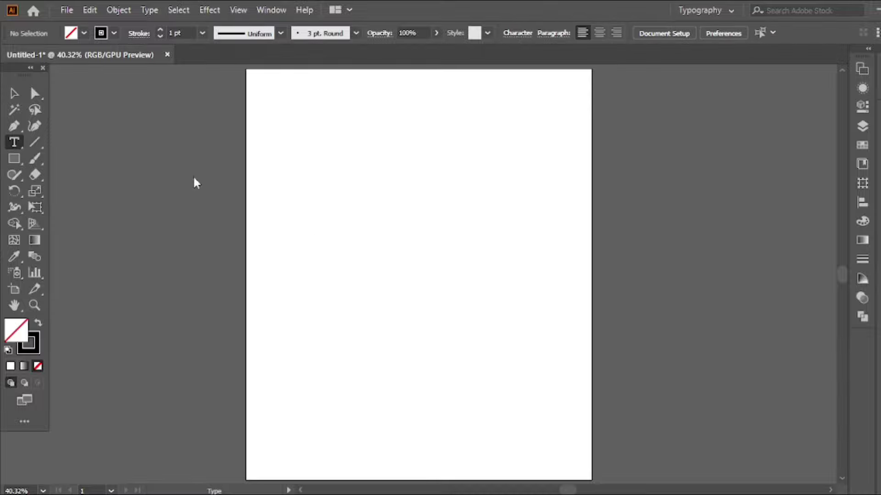
{"action": "left_click", "coordinate": [351, 222]}
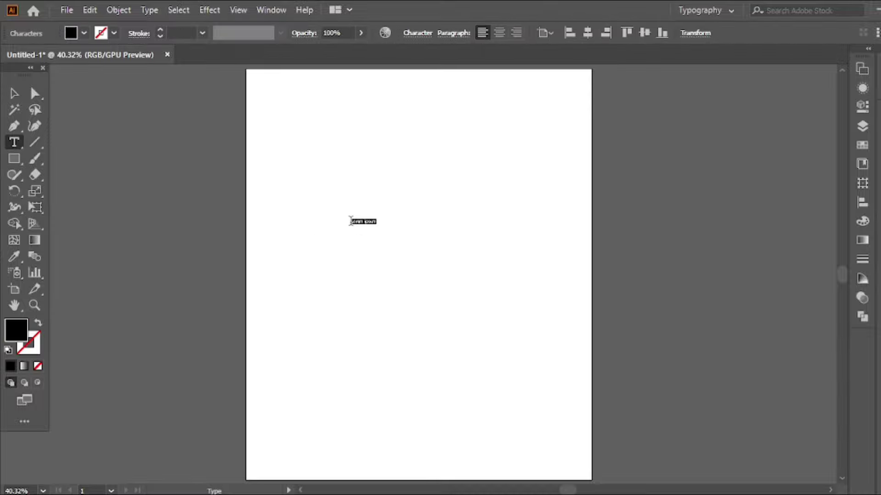
{"action": "key", "text": "BackSpace"}
{"action": "left_click", "coordinate": [14, 93]}
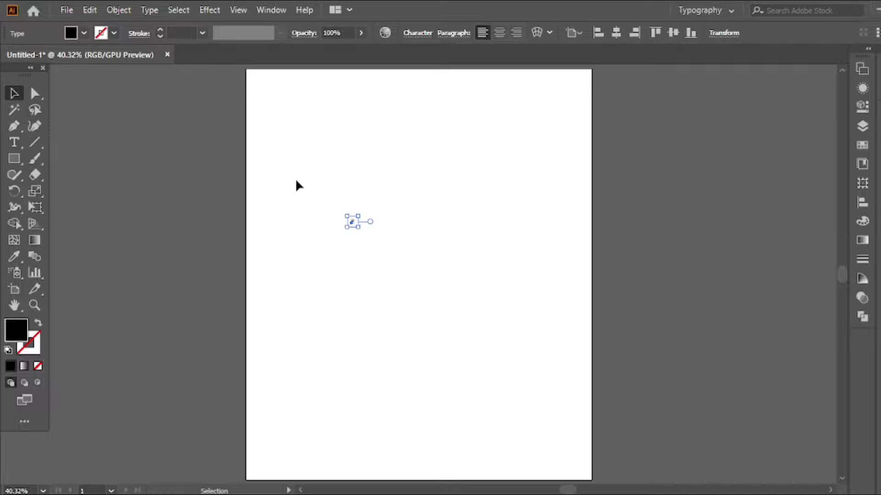
{"action": "left_click_drag", "start_coordinate": [358, 227], "coordinate": [393, 294]}
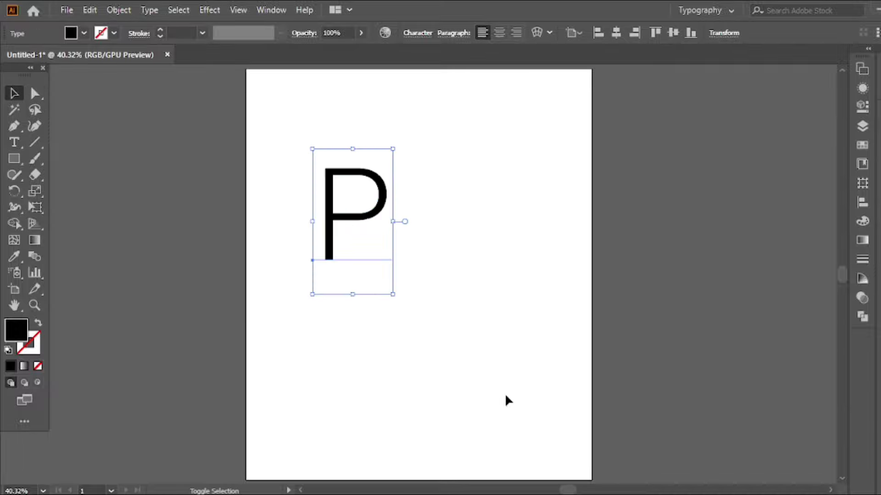
{"action": "left_click_drag", "start_coordinate": [369, 214], "coordinate": [340, 262]}
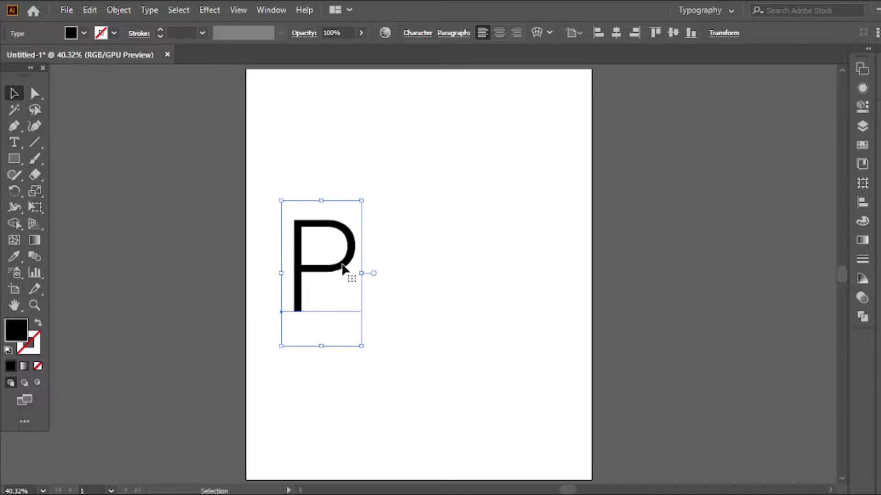
{"action": "double_click", "coordinate": [343, 268]}
{"action": "key", "text": "ctrl+a"}
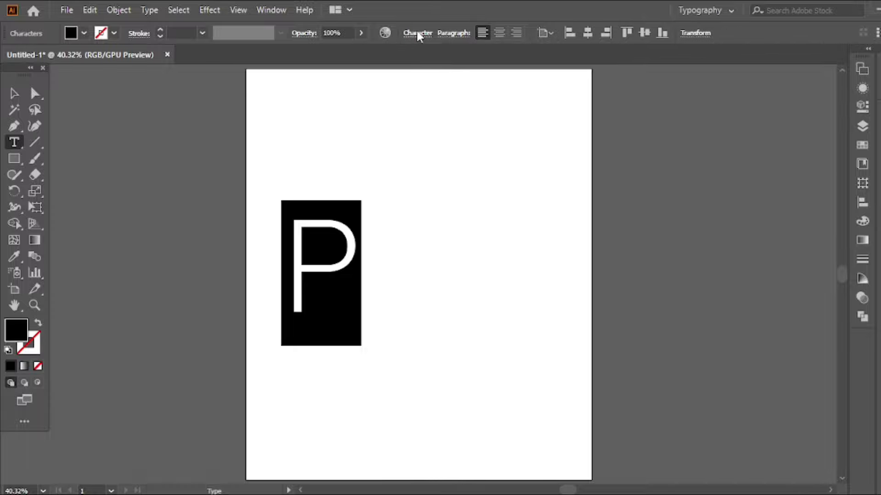
Change the P's font family to Ethnocentric via the Character panel
{"action": "left_click", "coordinate": [417, 32]}
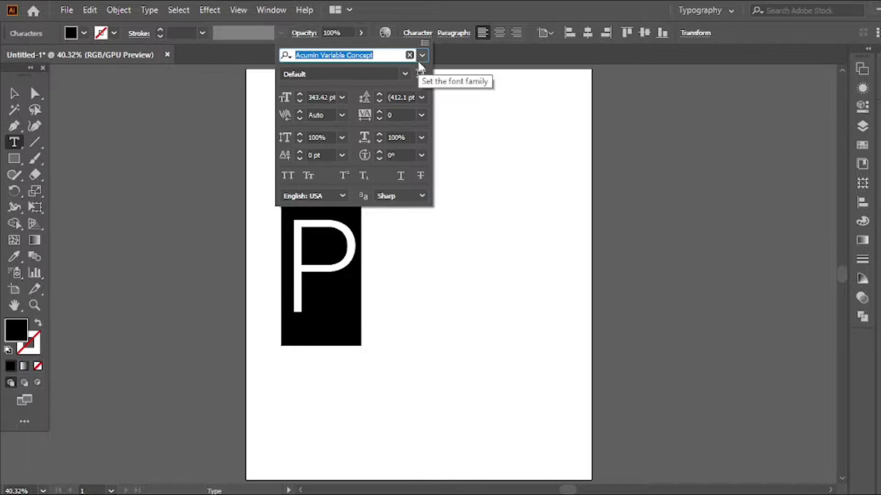
{"action": "left_click", "coordinate": [421, 54]}
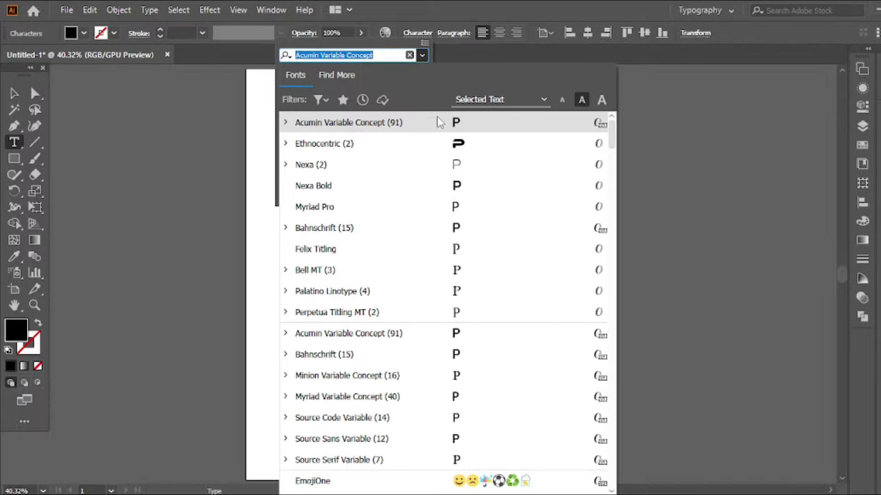
{"action": "left_click", "coordinate": [405, 143]}
{"action": "left_click", "coordinate": [477, 118]}
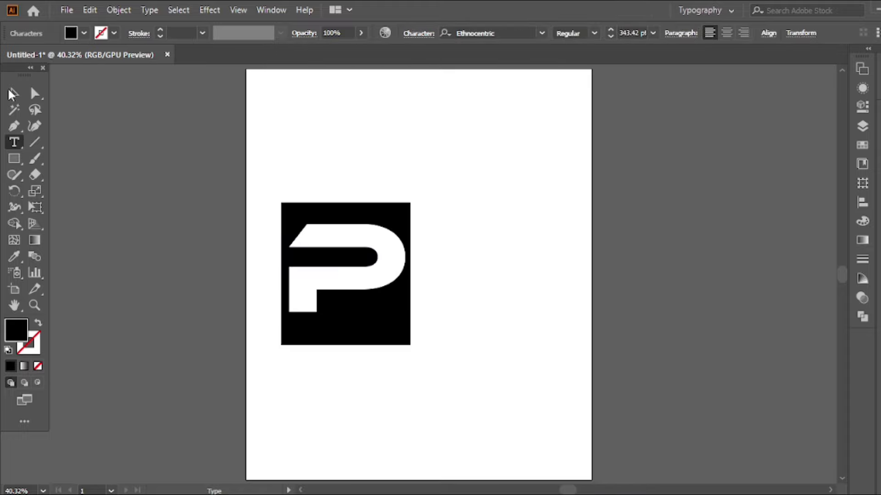
{"action": "key", "text": "Escape"}
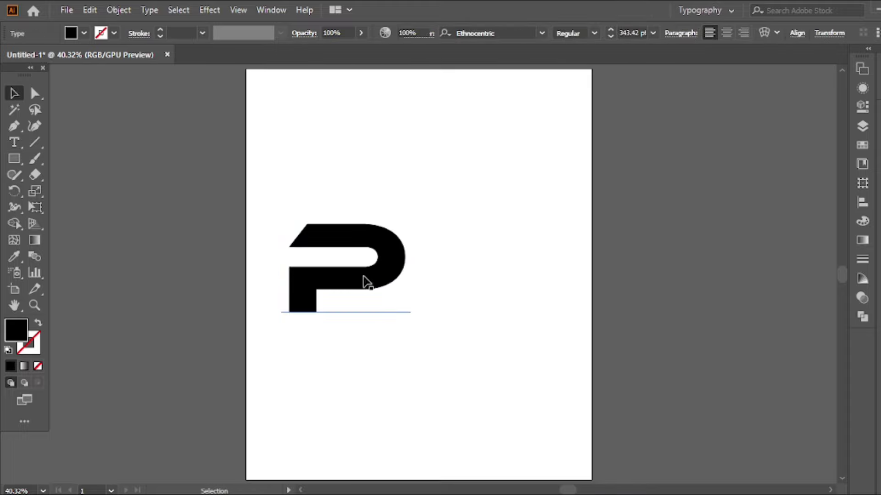
Place a level copy of the P to its right and retype it as G
{"action": "left_click_drag", "start_coordinate": [366, 281], "coordinate": [492, 277]}
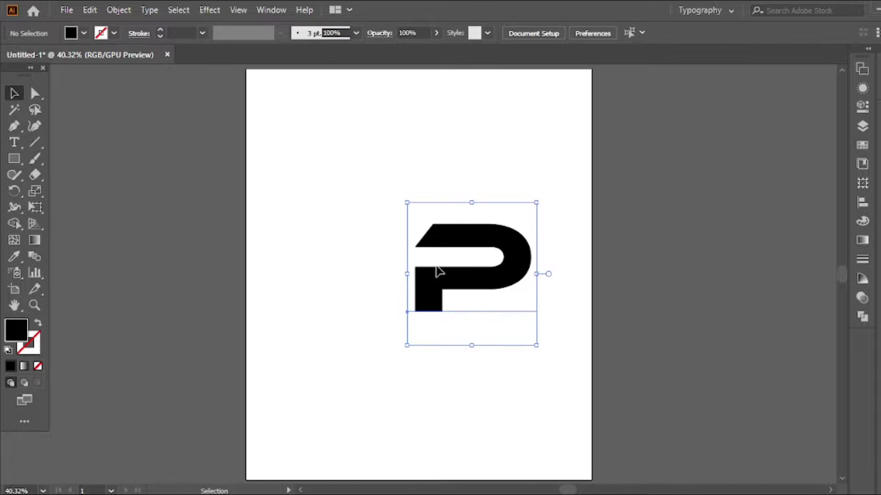
{"action": "key", "text": "ctrl+z"}
{"action": "left_click_drag", "start_coordinate": [345, 288], "coordinate": [469, 288]}
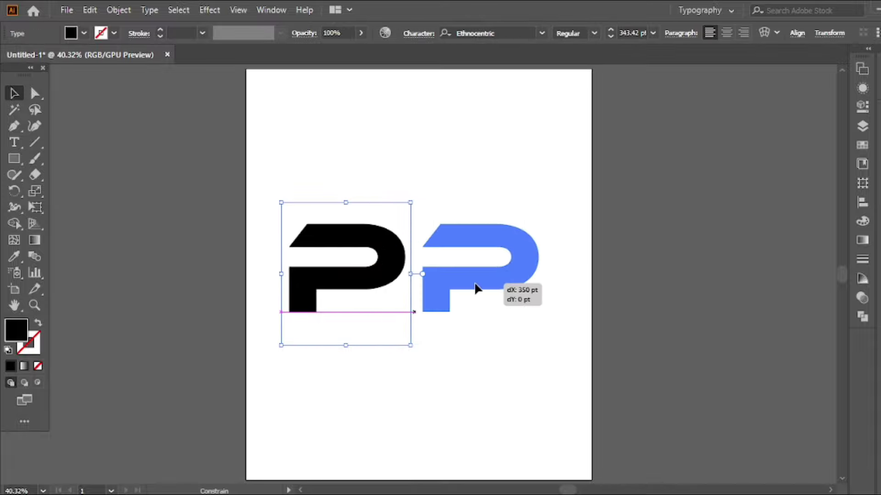
{"action": "key", "text": "ctrl+z"}
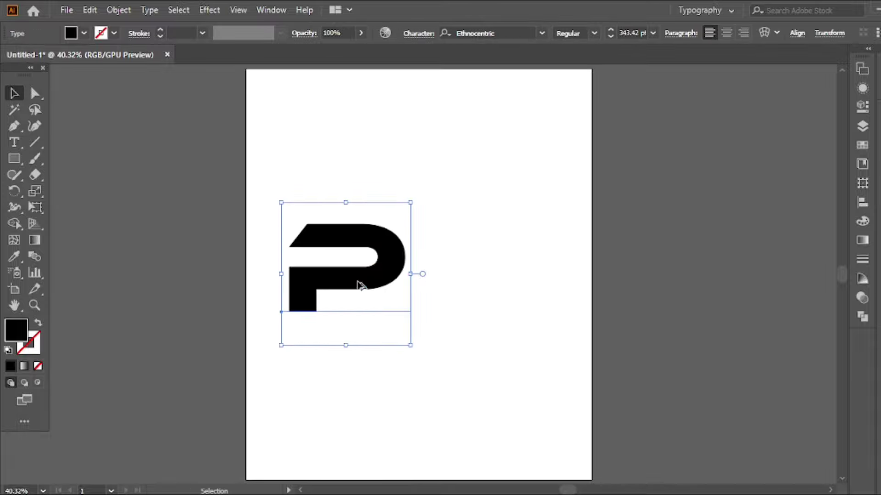
{"action": "left_click_drag", "start_coordinate": [357, 285], "coordinate": [470, 284]}
{"action": "key", "text": "t"}
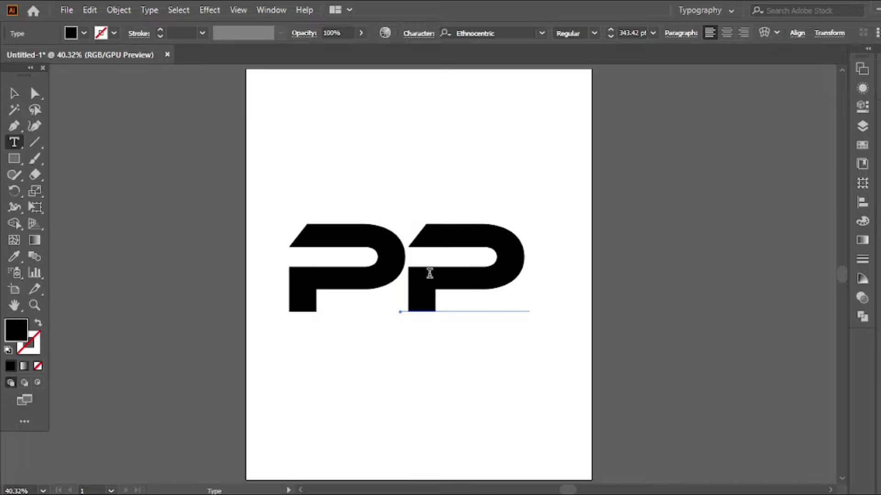
{"action": "double_click", "coordinate": [467, 275]}
{"action": "type", "text": "G"}
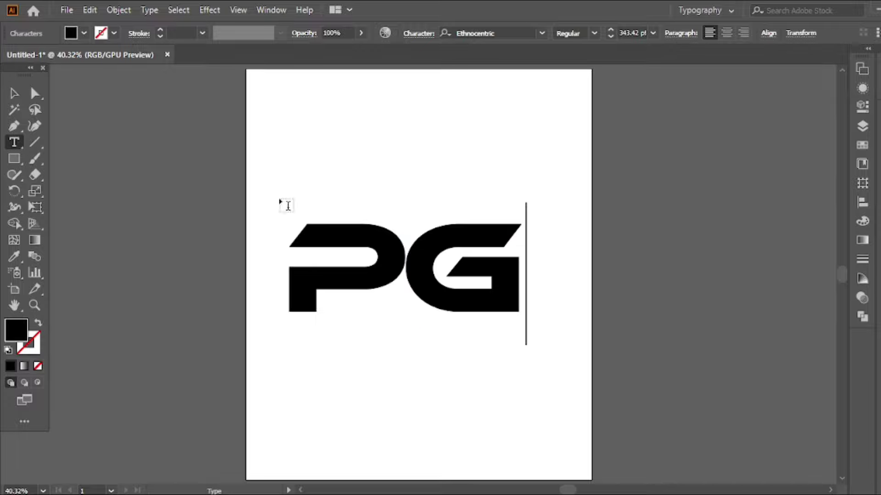
{"action": "left_click", "coordinate": [14, 94]}
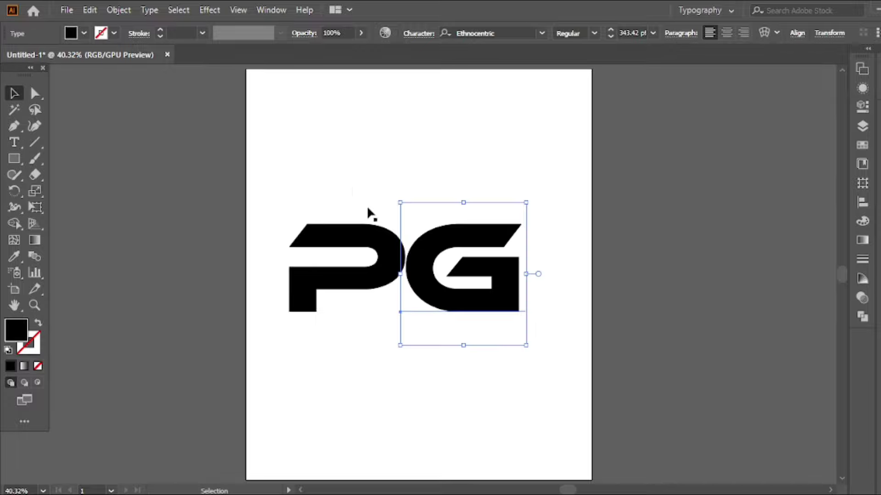
{"action": "left_click", "coordinate": [398, 216]}
{"action": "left_click_drag", "start_coordinate": [426, 255], "coordinate": [431, 247]}
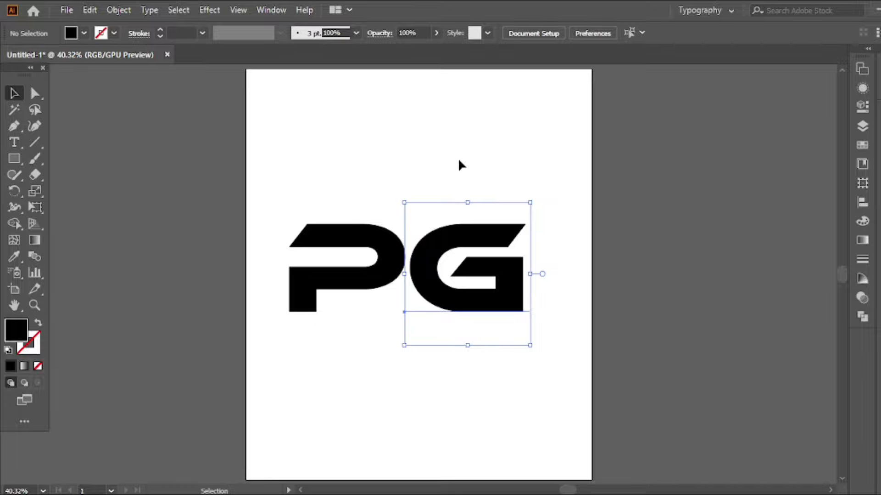
Expand both the P and G into outline shapes with Object > Expand
{"action": "left_click", "coordinate": [344, 275], "text": "shift"}
{"action": "left_click", "coordinate": [120, 11]}
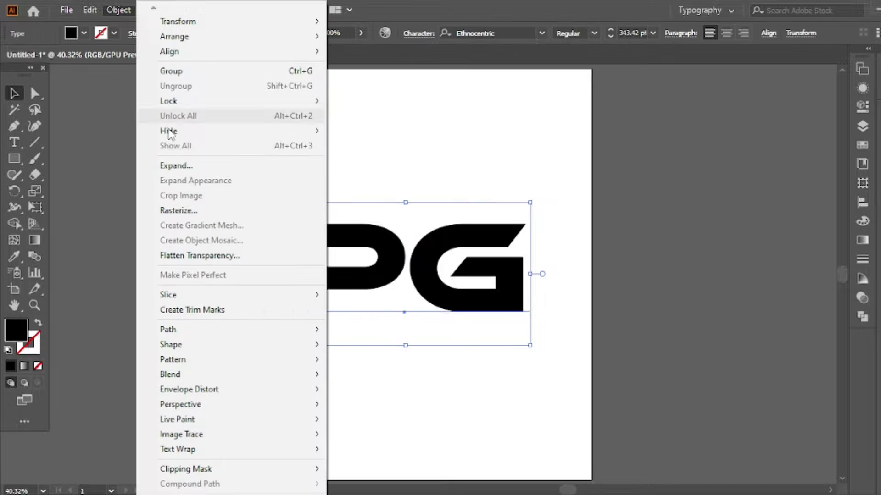
{"action": "left_click", "coordinate": [165, 171]}
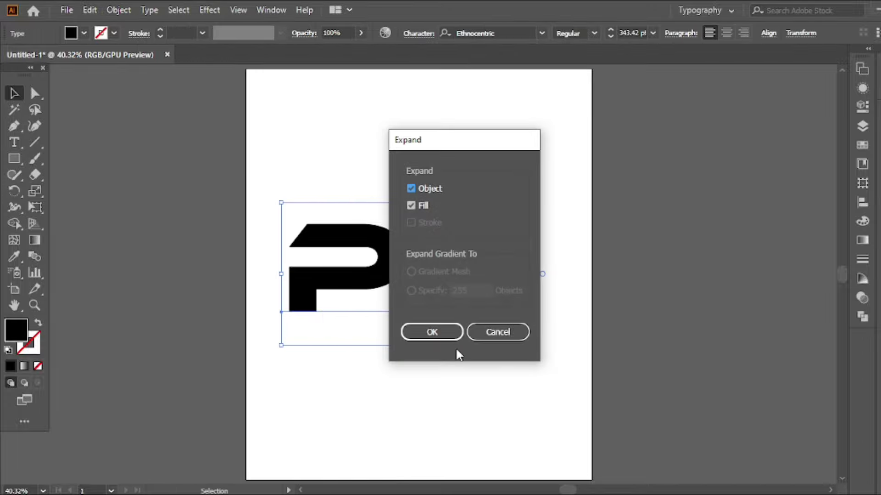
{"action": "left_click", "coordinate": [424, 333]}
{"action": "left_click", "coordinate": [400, 204]}
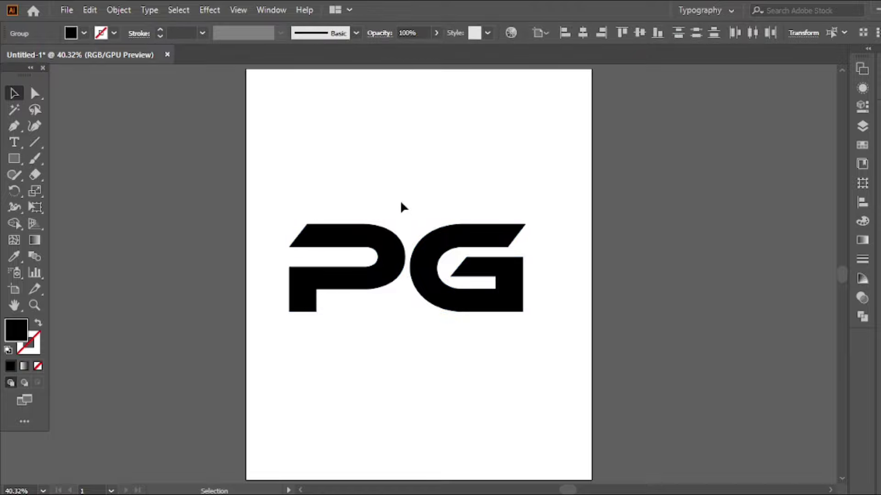
Slide the outlined G left until its curve tucks into the P's bowl
{"action": "left_click_drag", "start_coordinate": [450, 250], "coordinate": [416, 244]}
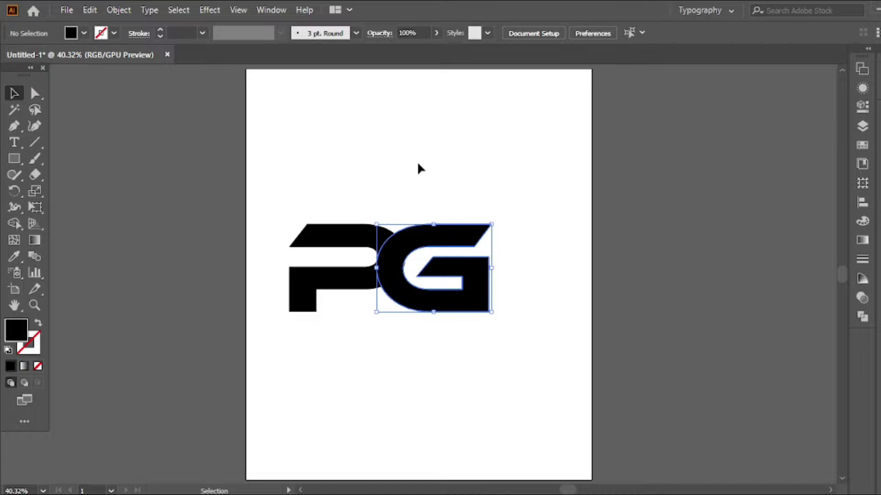
{"action": "scroll", "coordinate": [389, 256], "scroll_direction": "up", "scroll_amount": 5}
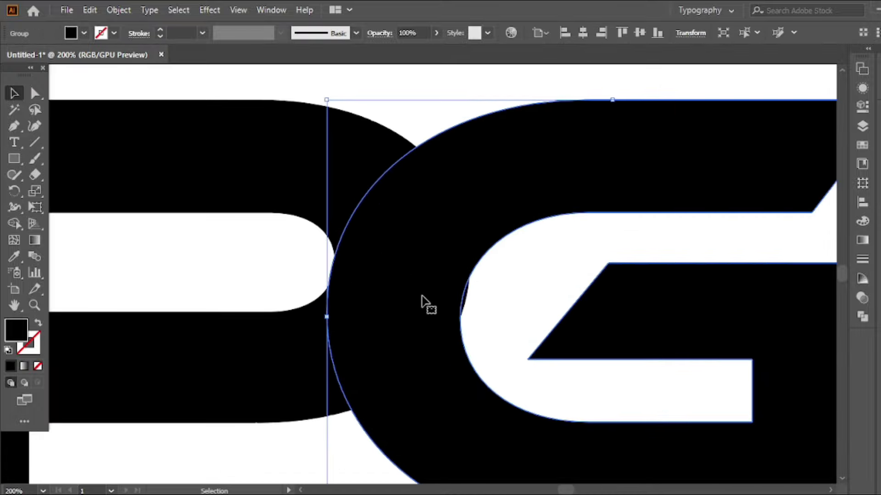
{"action": "left_click_drag", "start_coordinate": [422, 299], "coordinate": [392, 299]}
{"action": "left_click", "coordinate": [447, 98]}
{"action": "scroll", "coordinate": [447, 97], "scroll_direction": "down", "scroll_amount": 2}
{"action": "scroll", "coordinate": [464, 92], "scroll_direction": "down", "scroll_amount": 1}
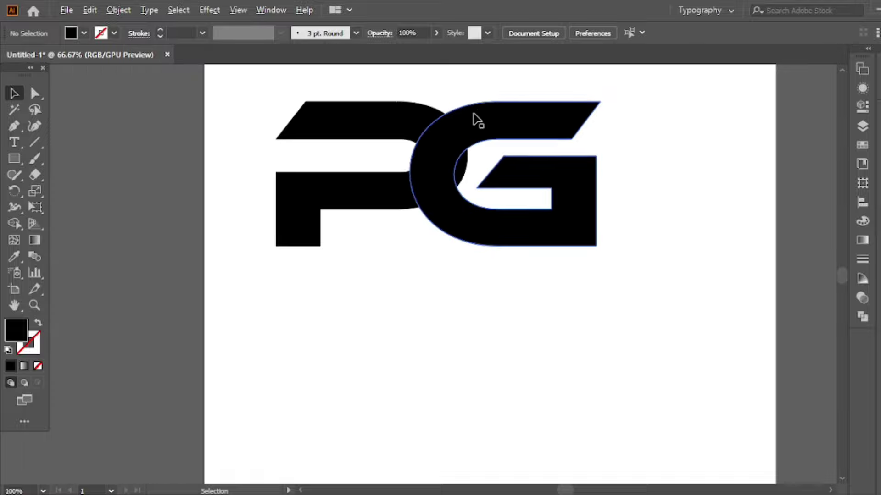
{"action": "scroll", "coordinate": [462, 191], "scroll_direction": "down", "scroll_amount": 1}
Apply a 10 pt Offset Path to the selected PG letters
{"action": "key", "text": "ctrl+0"}
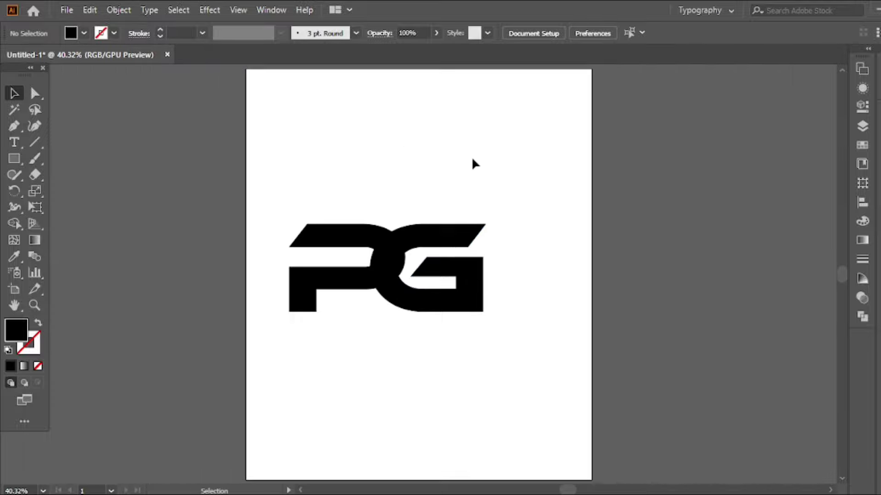
{"action": "left_click_drag", "start_coordinate": [421, 228], "coordinate": [304, 327]}
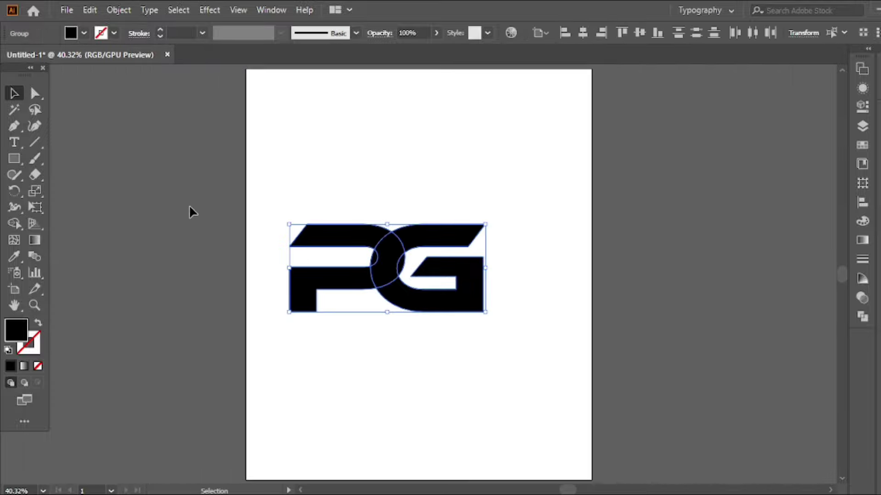
{"action": "left_click", "coordinate": [116, 10]}
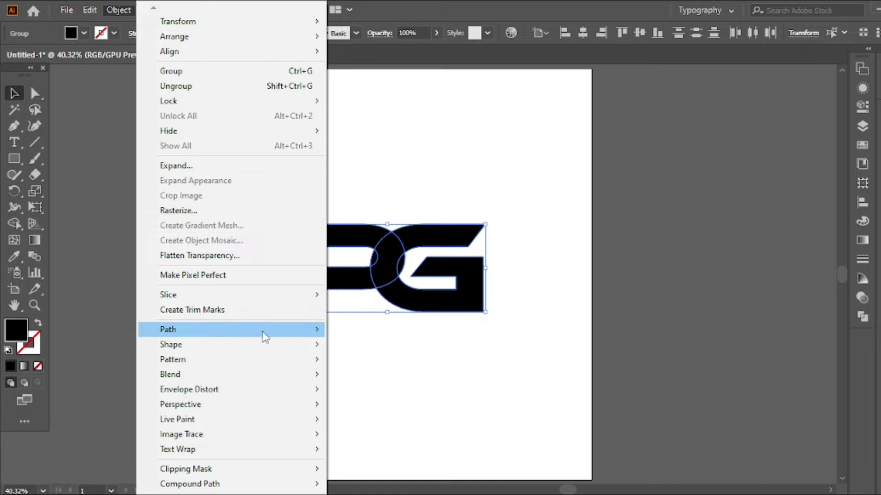
{"action": "mouse_move", "coordinate": [168, 329]}
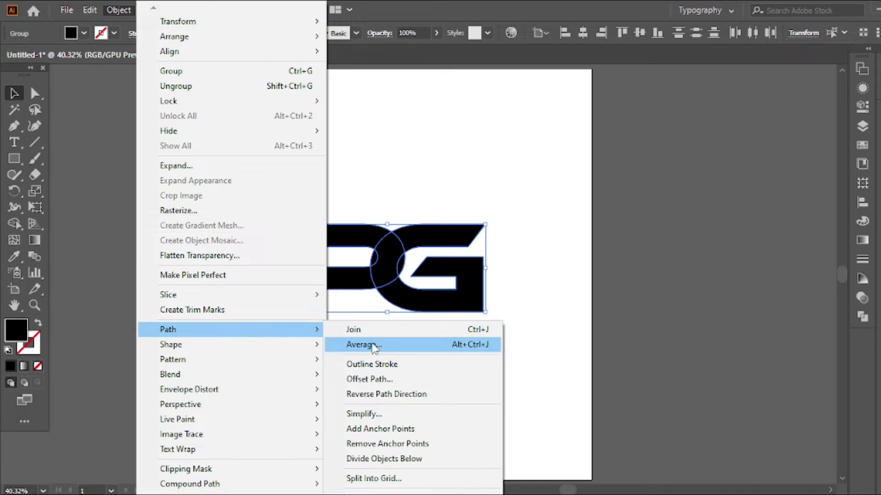
{"action": "left_click", "coordinate": [367, 379]}
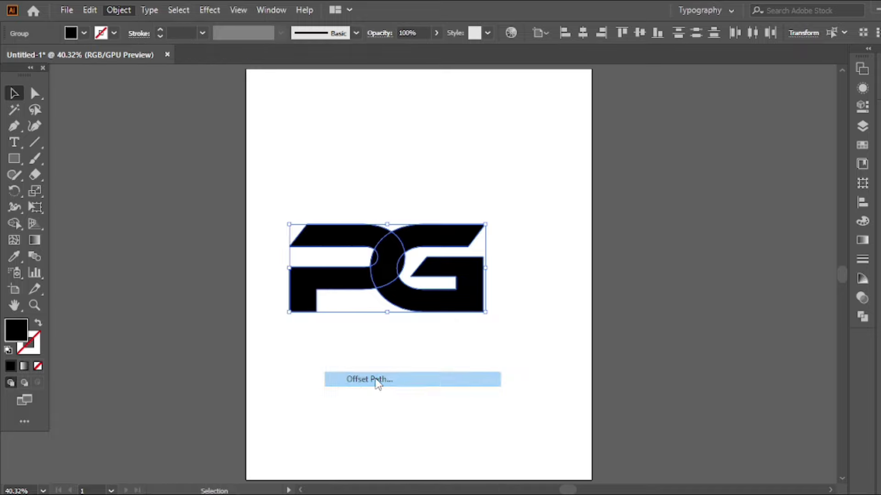
{"action": "left_click", "coordinate": [352, 231]}
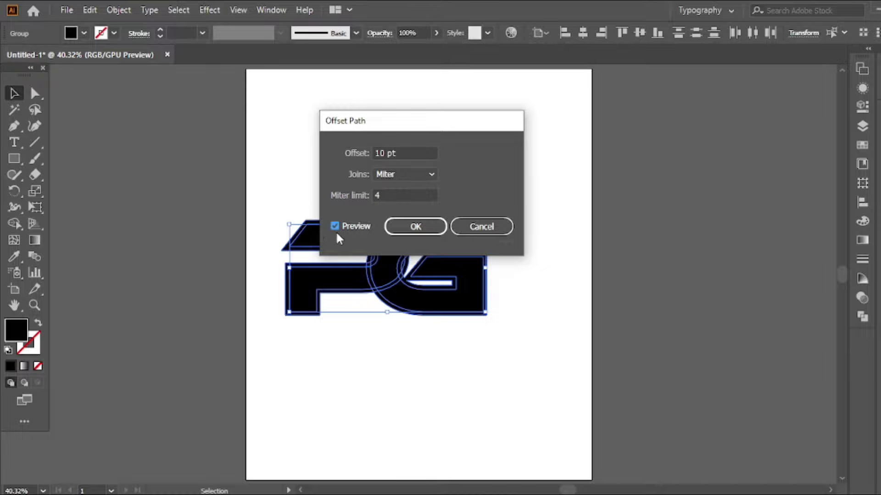
{"action": "left_click_drag", "start_coordinate": [427, 120], "coordinate": [597, 103]}
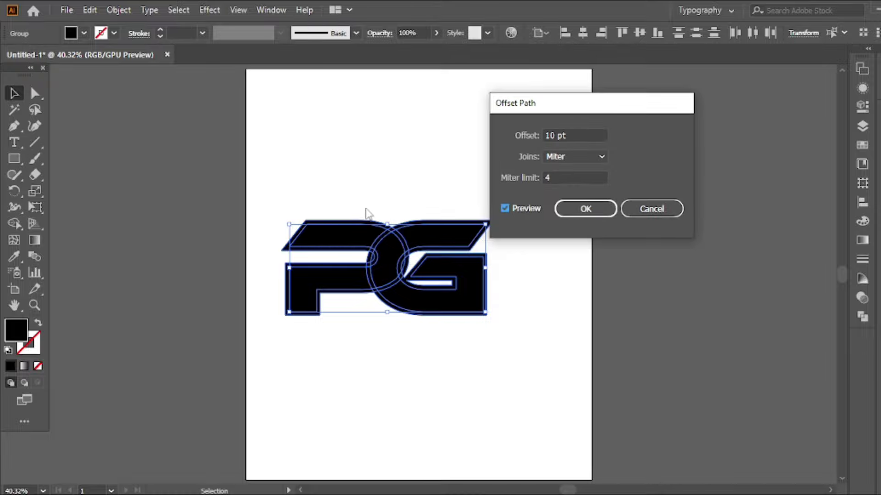
{"action": "left_click", "coordinate": [579, 215]}
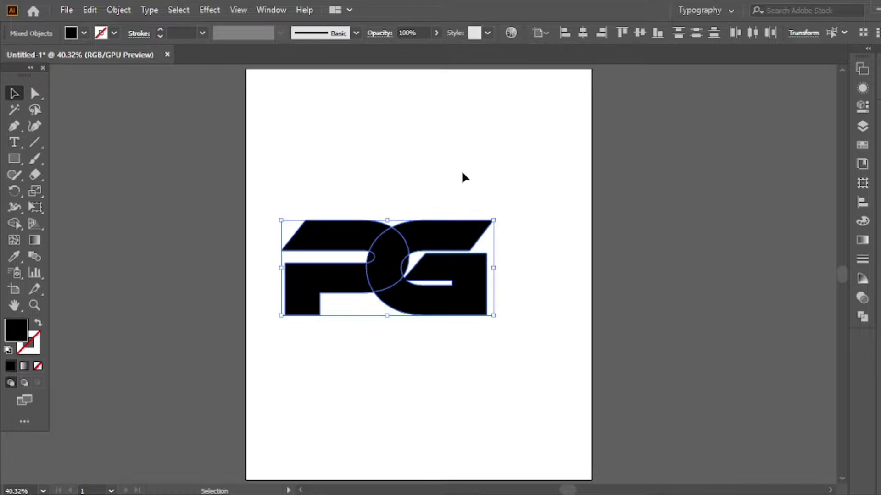
{"action": "left_click_drag", "start_coordinate": [460, 174], "coordinate": [318, 349]}
Group the offset artwork and centre it horizontally and vertically on the artboard
{"action": "right_click", "coordinate": [388, 142]}
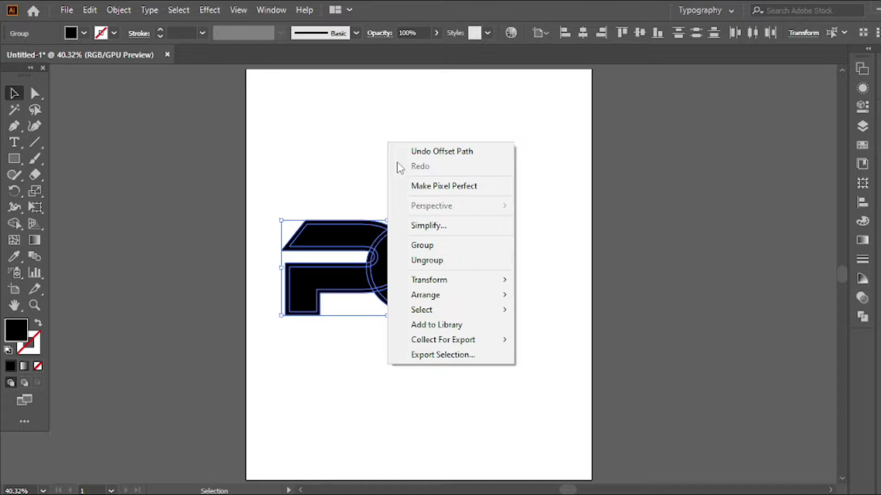
{"action": "left_click", "coordinate": [410, 248]}
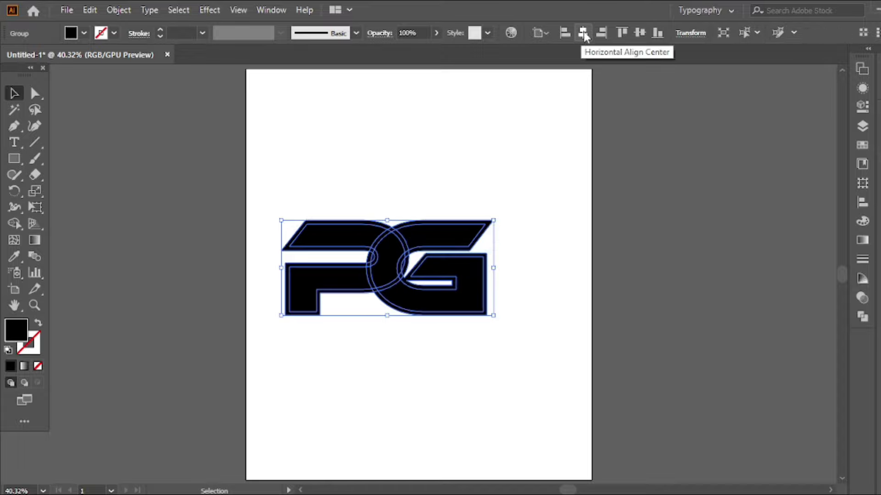
{"action": "left_click", "coordinate": [638, 33]}
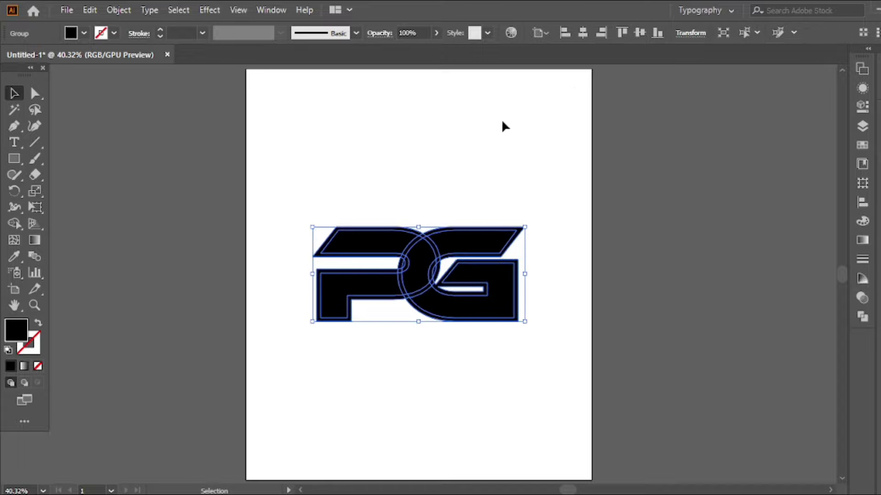
{"action": "left_click", "coordinate": [423, 160]}
Ungroup the centred PG artwork back into separate shapes
{"action": "left_click_drag", "start_coordinate": [459, 187], "coordinate": [374, 299]}
{"action": "right_click", "coordinate": [413, 116]}
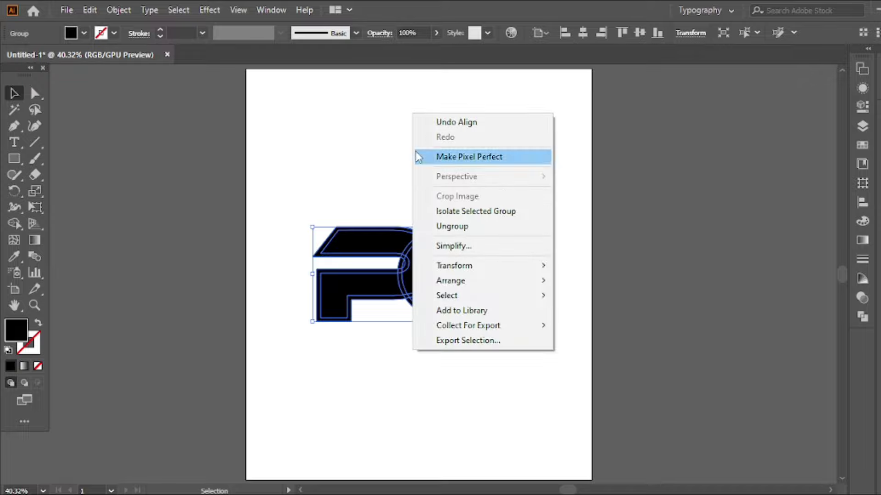
{"action": "left_click", "coordinate": [453, 226]}
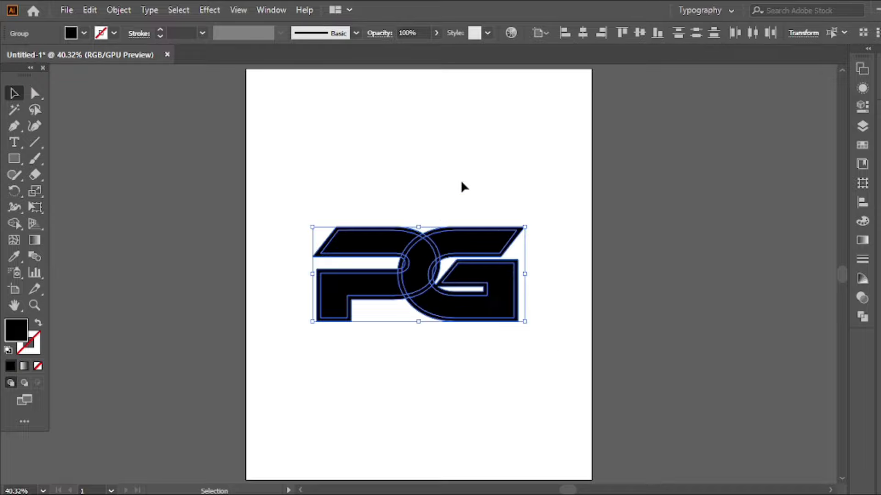
With Shape Builder, merge the G, overlap and P's top bar, and remove the P's offset strips
{"action": "left_click", "coordinate": [14, 223]}
{"action": "key", "text": "ctrl+1"}
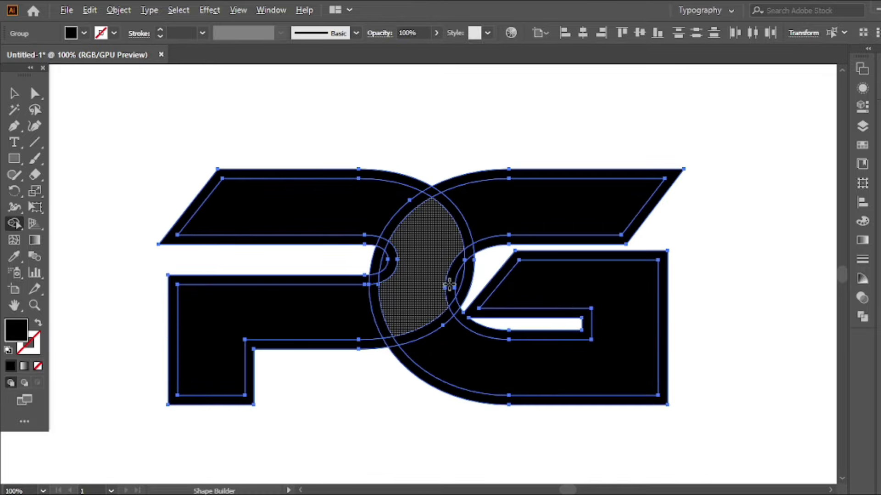
{"action": "left_click_drag", "start_coordinate": [450, 356], "coordinate": [427, 324]}
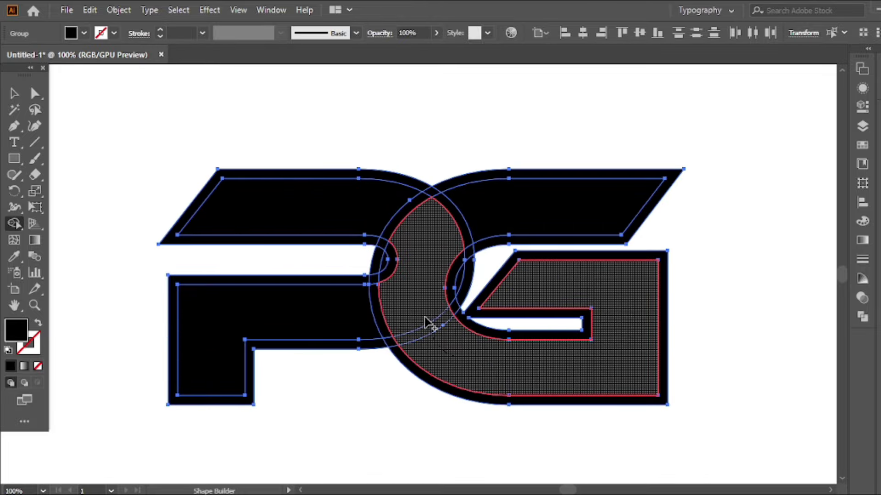
{"action": "left_click_drag", "start_coordinate": [421, 268], "coordinate": [390, 212]}
{"action": "left_click_drag", "start_coordinate": [313, 209], "coordinate": [316, 210]}
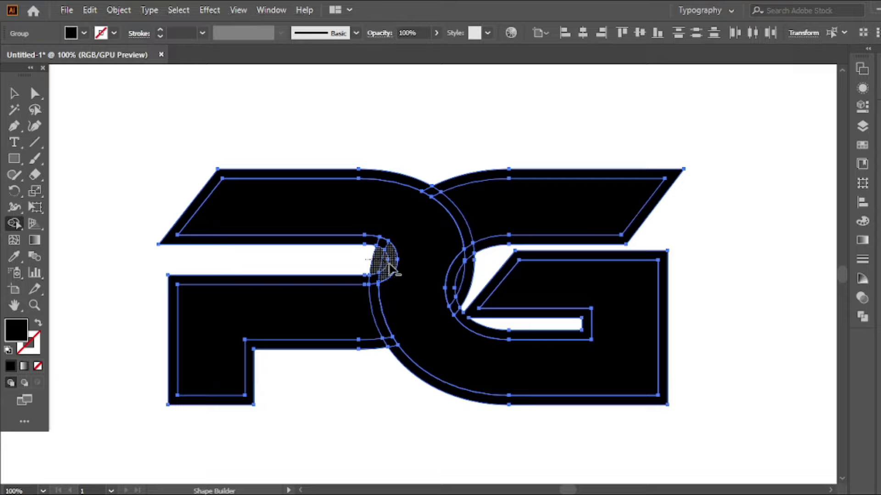
{"action": "left_click", "coordinate": [385, 261], "text": "alt"}
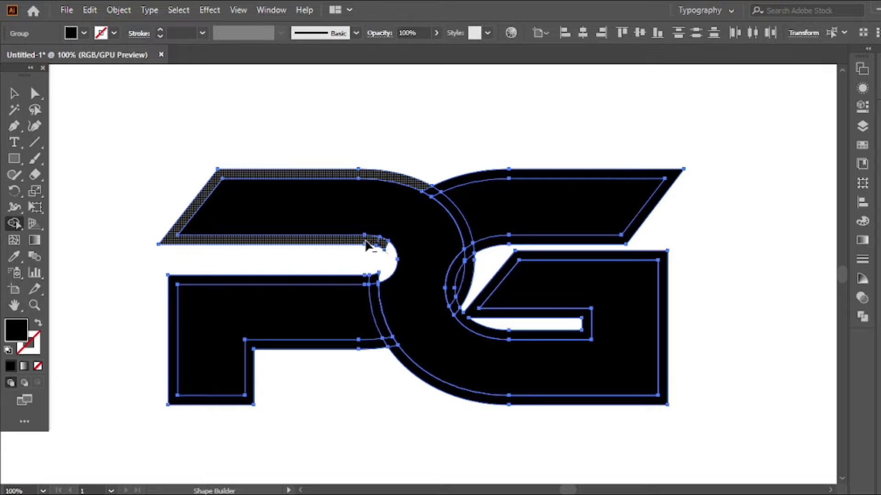
{"action": "left_click", "coordinate": [374, 241], "text": "alt"}
{"action": "left_click", "coordinate": [369, 280], "text": "alt"}
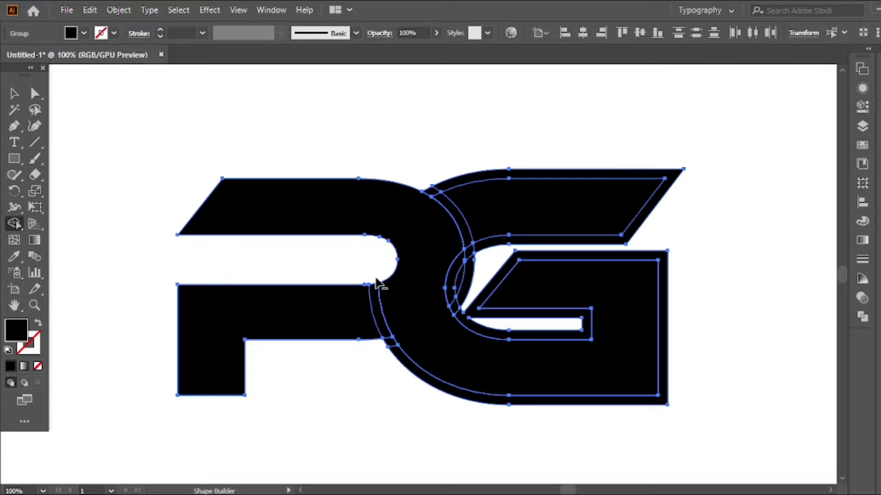
Merge the inner P and G regions and delete the G's offset strips and slivers
{"action": "left_click_drag", "start_coordinate": [341, 327], "coordinate": [385, 309]}
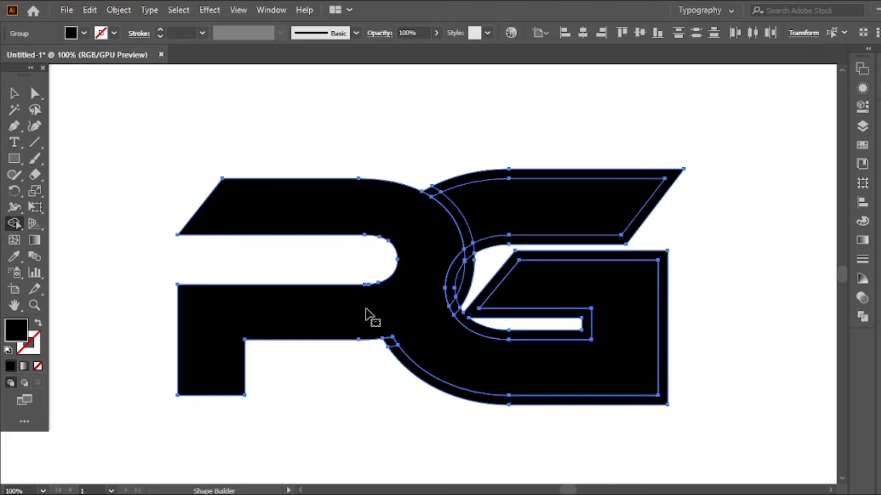
{"action": "left_click", "coordinate": [376, 319], "text": "alt"}
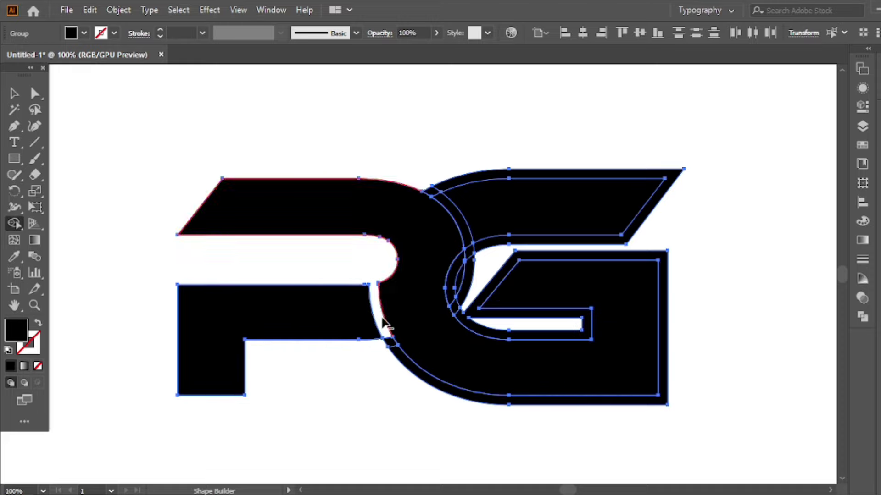
{"action": "left_click", "coordinate": [398, 354], "text": "alt"}
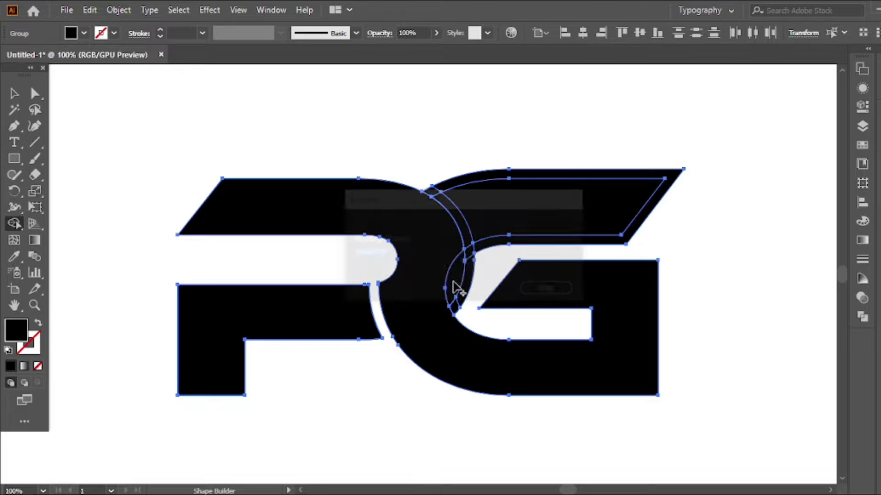
{"action": "left_click", "coordinate": [469, 280], "text": "alt"}
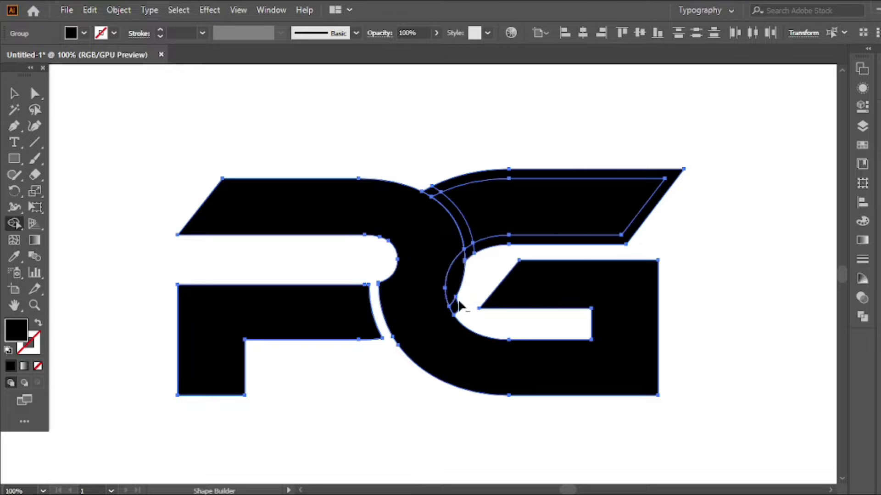
{"action": "left_click", "coordinate": [474, 251], "text": "alt"}
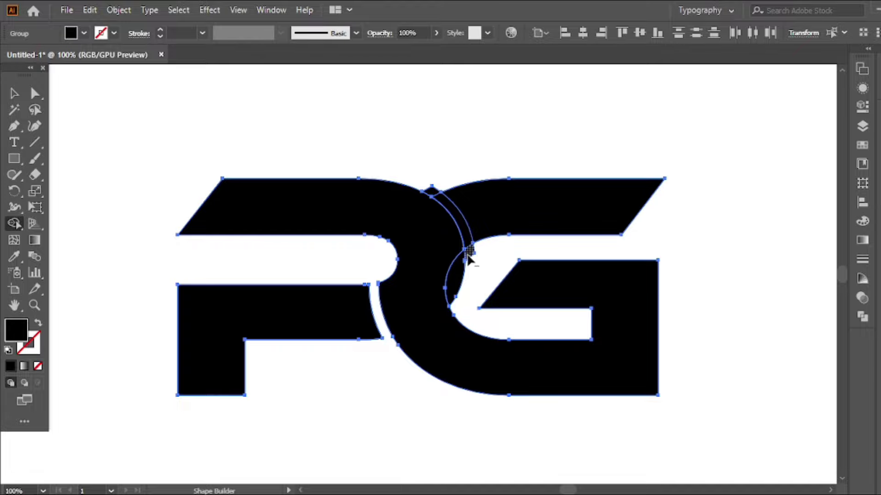
{"action": "left_click", "coordinate": [459, 218], "text": "alt"}
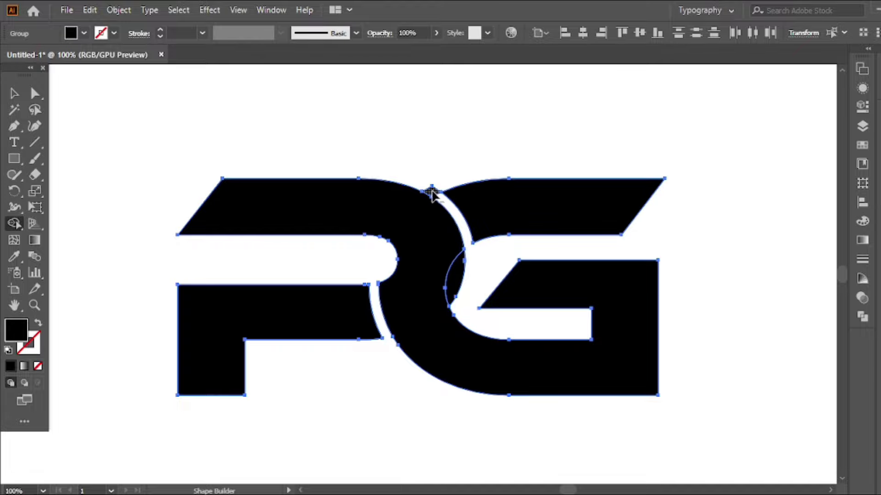
{"action": "left_click", "coordinate": [454, 282]}
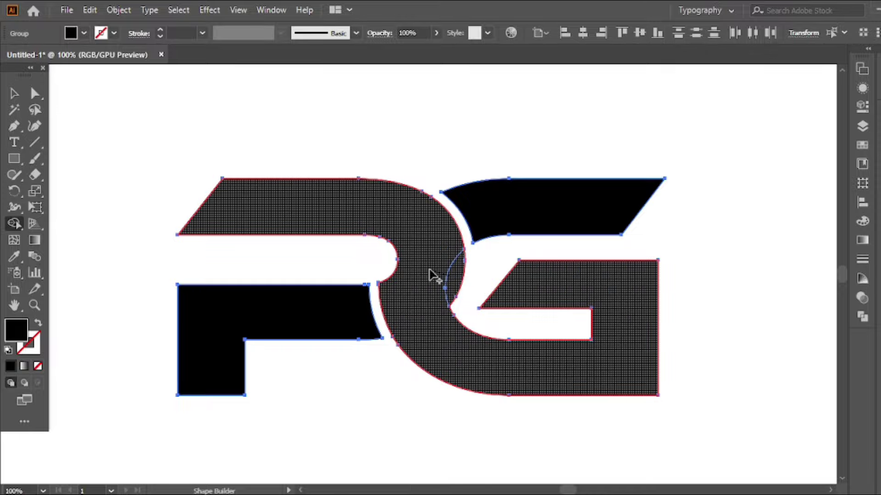
Scale the PG monogram up slightly, then select the joined P-bar-and-G path
{"action": "left_click", "coordinate": [15, 95]}
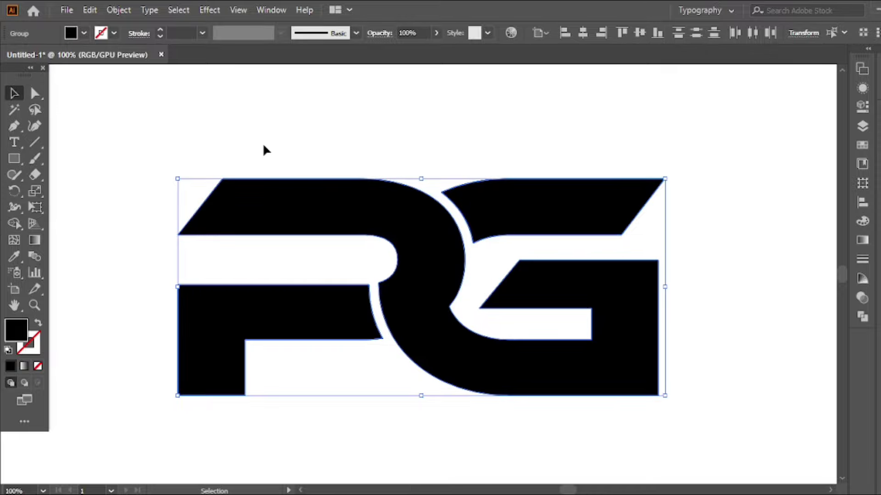
{"action": "left_click", "coordinate": [265, 143]}
{"action": "scroll", "coordinate": [445, 202], "scroll_direction": "down", "scroll_amount": 2}
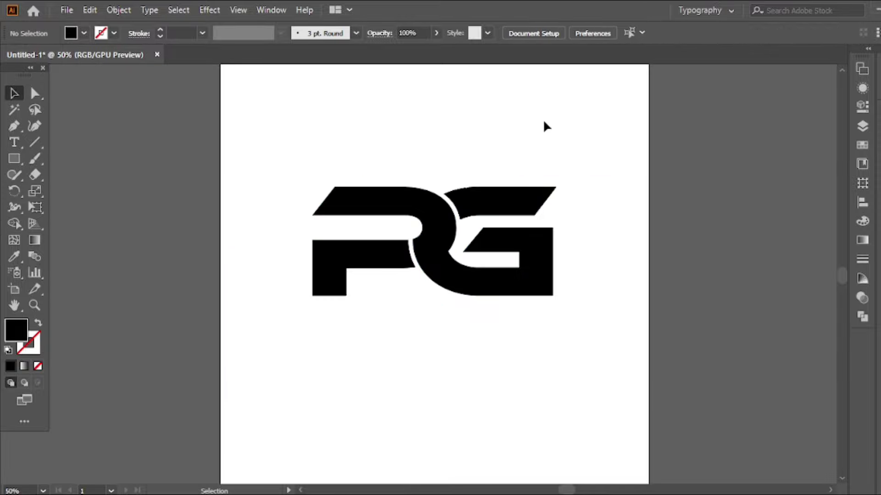
{"action": "scroll", "coordinate": [494, 117], "scroll_direction": "down", "scroll_amount": 1}
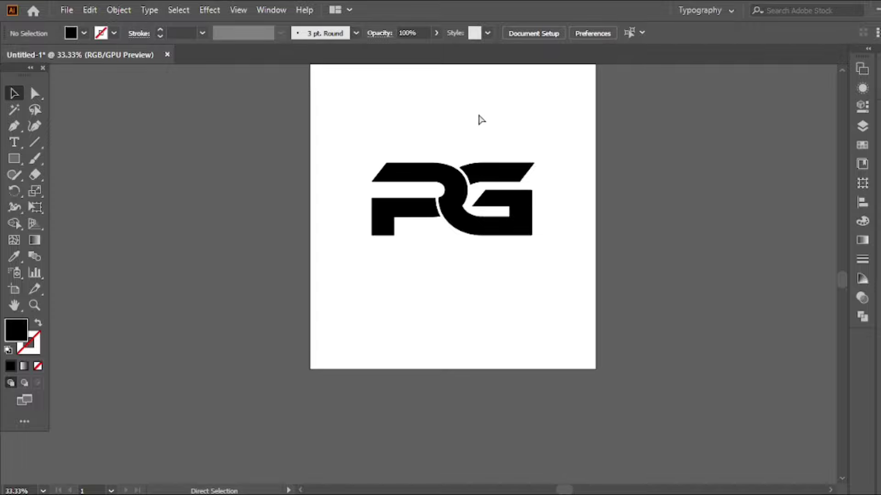
{"action": "key", "text": "ctrl+0"}
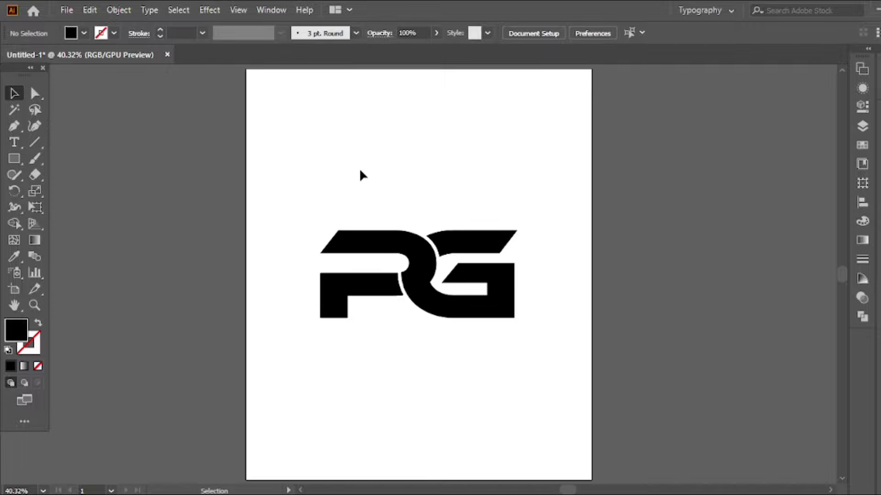
{"action": "left_click_drag", "start_coordinate": [503, 188], "coordinate": [346, 327]}
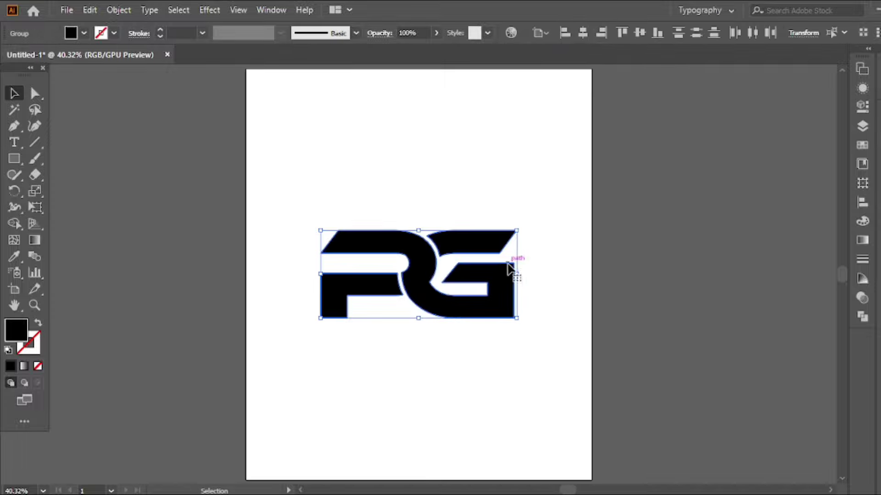
{"action": "left_click_drag", "start_coordinate": [518, 275], "coordinate": [528, 275]}
{"action": "left_click", "coordinate": [388, 161]}
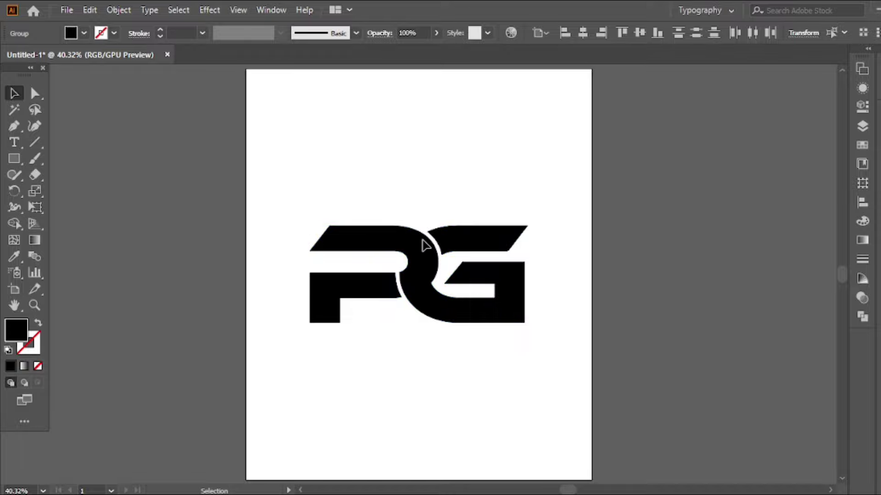
{"action": "key", "text": "a"}
{"action": "left_click", "coordinate": [426, 260]}
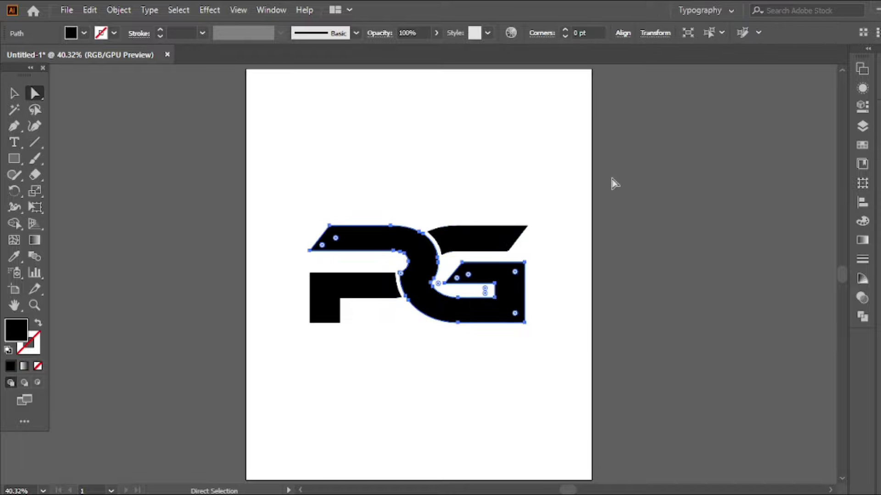
Fill the two separate black pieces yellow and the joined P-bar-and-G path red
{"action": "left_click", "coordinate": [855, 146]}
{"action": "left_click", "coordinate": [788, 118]}
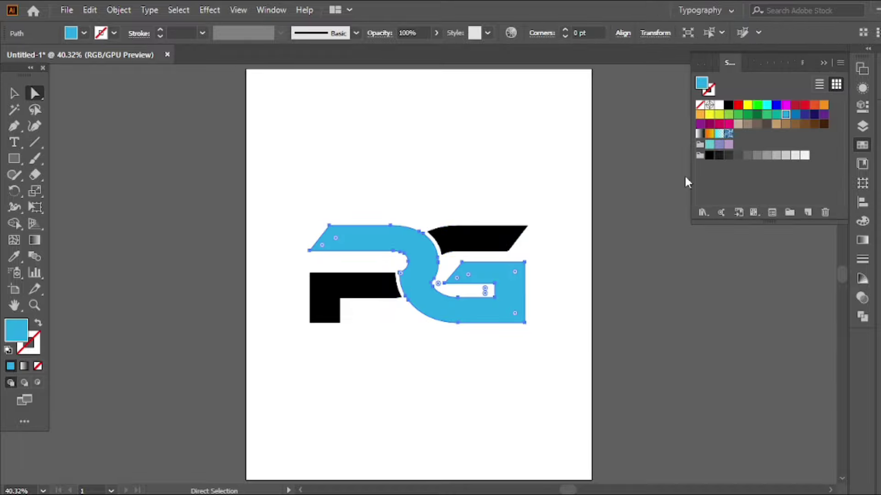
{"action": "left_click", "coordinate": [502, 240]}
{"action": "left_click", "coordinate": [345, 292], "text": "shift"}
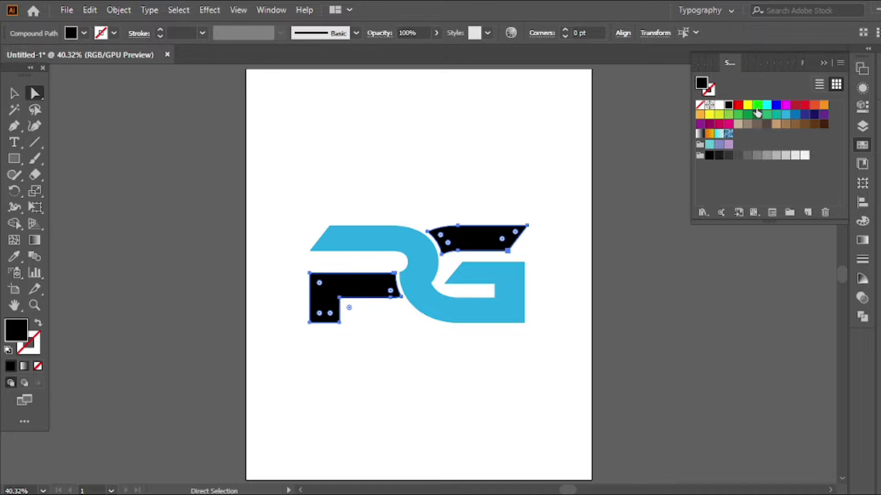
{"action": "left_click", "coordinate": [737, 107]}
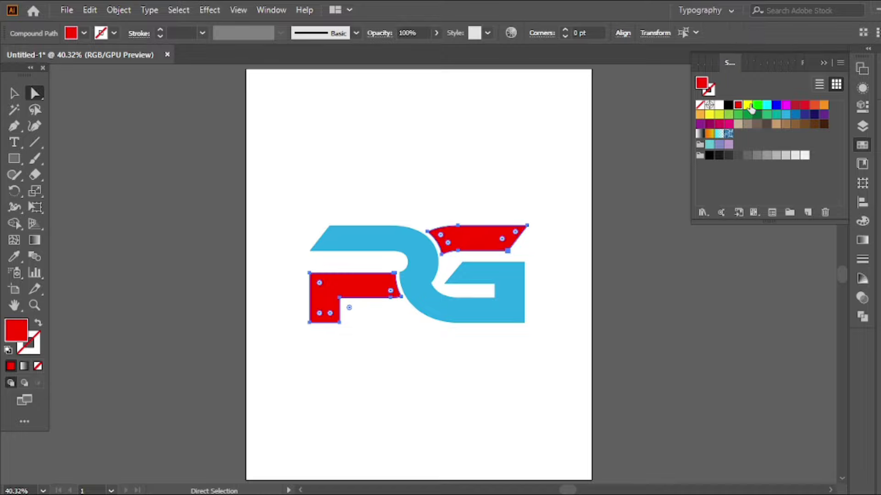
{"action": "left_click", "coordinate": [414, 270]}
{"action": "left_click", "coordinate": [737, 106]}
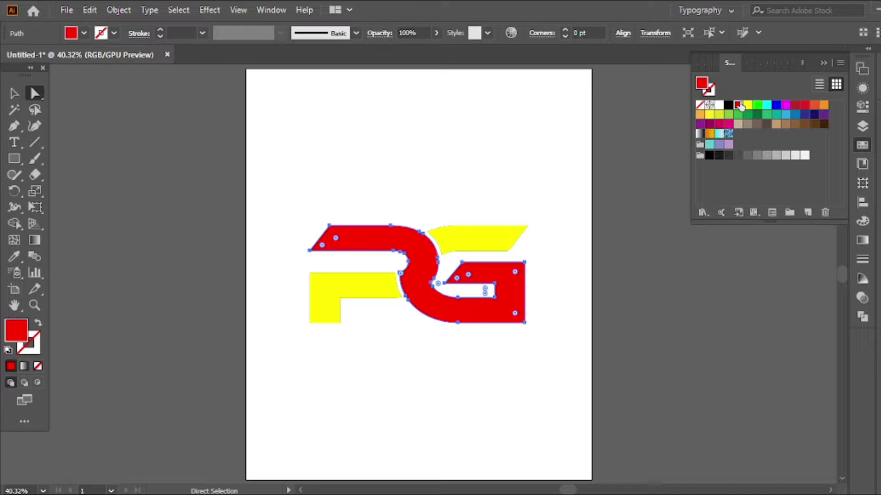
{"action": "left_click", "coordinate": [821, 63]}
Select the whole monogram with the Selection tool
{"action": "key", "text": "v"}
{"action": "left_click", "coordinate": [447, 173]}
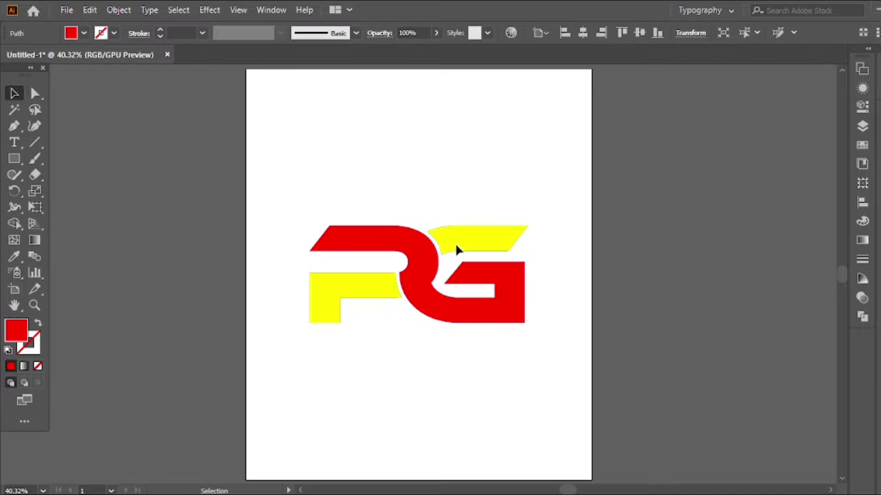
{"action": "left_click_drag", "start_coordinate": [496, 174], "coordinate": [339, 346]}
Select all the red and yellow monogram pieces and group them
{"action": "key", "text": "a"}
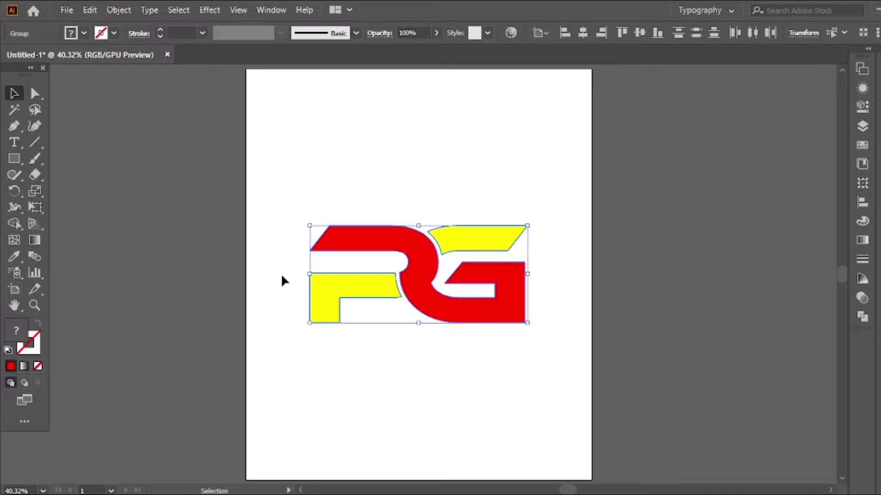
{"action": "left_click", "coordinate": [285, 281]}
{"action": "left_click", "coordinate": [373, 294]}
{"action": "left_click", "coordinate": [489, 238], "text": "shift"}
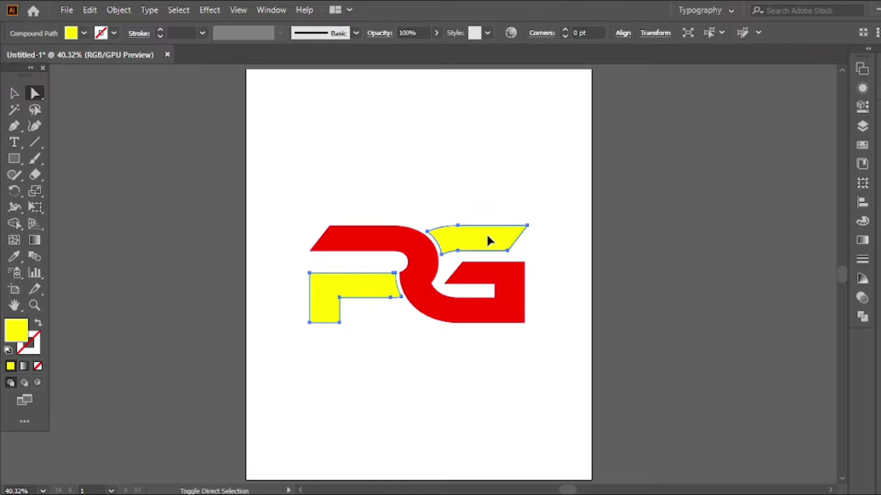
{"action": "key", "text": "v"}
{"action": "left_click", "coordinate": [489, 139]}
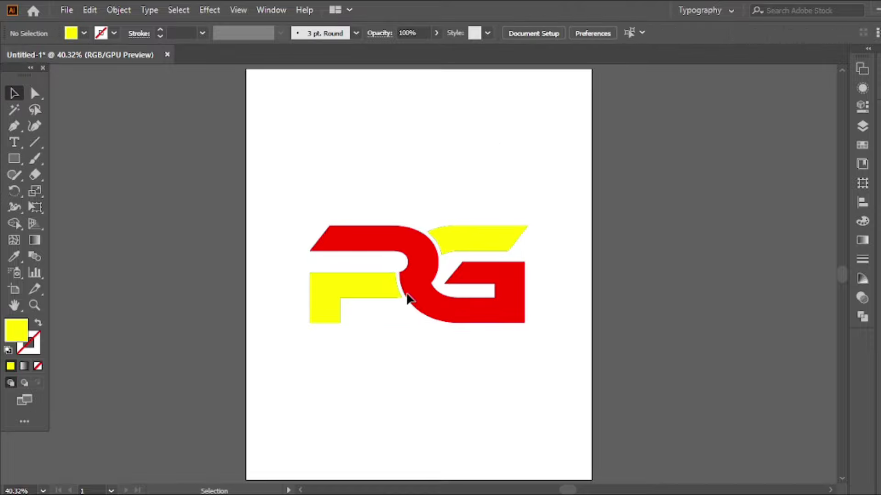
{"action": "left_click", "coordinate": [407, 296]}
{"action": "right_click", "coordinate": [398, 133]}
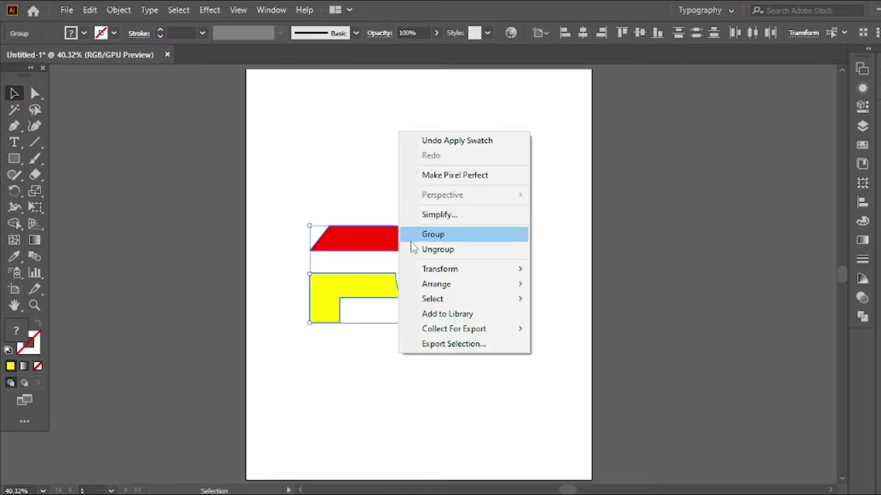
{"action": "left_click", "coordinate": [463, 242]}
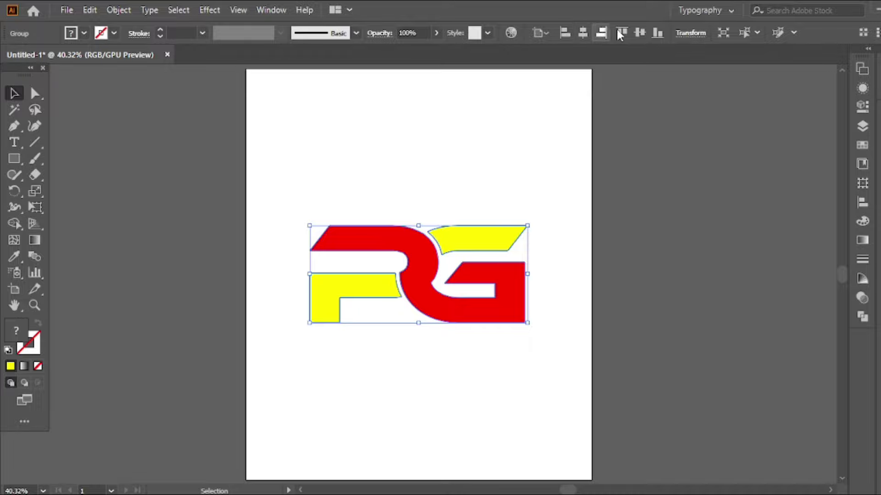
Copy the grouped monogram and switch to the Photoshop logo mockup
{"action": "left_click", "coordinate": [89, 11]}
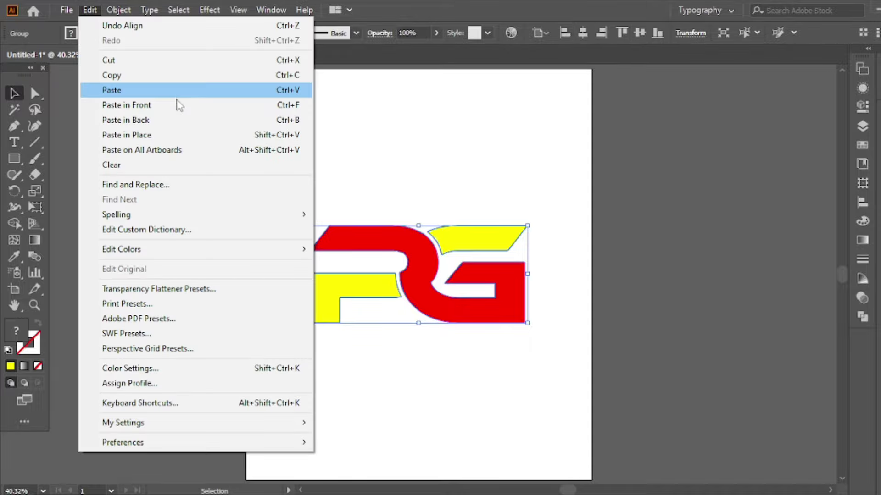
{"action": "left_click", "coordinate": [121, 78]}
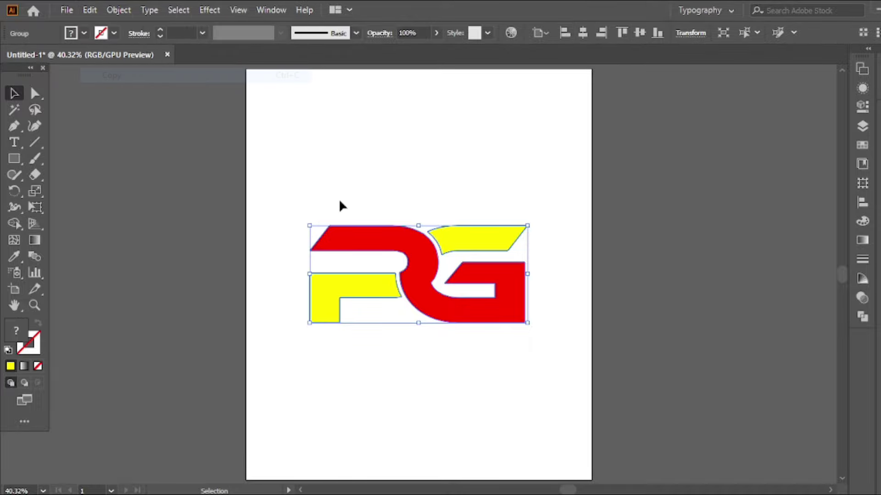
{"action": "left_click", "coordinate": [453, 377]}
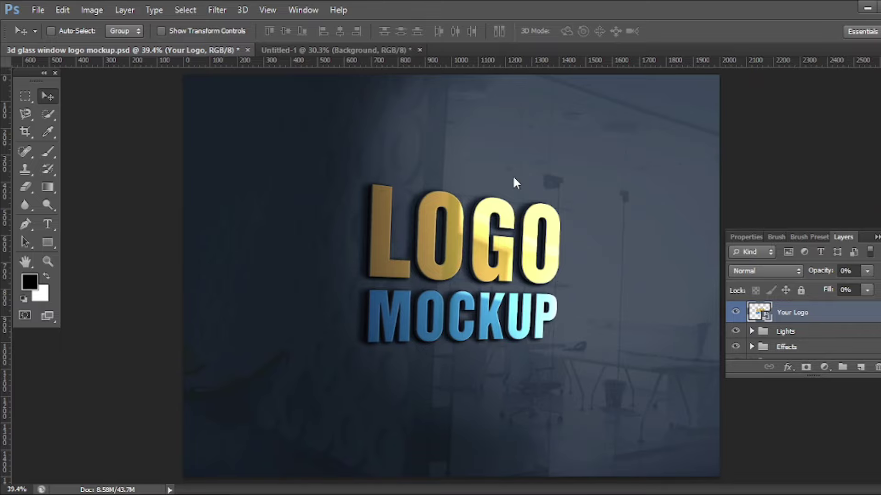
Open the Your Logo smart object and hide the placeholder Preview logo layer
{"action": "double_click", "coordinate": [759, 313]}
{"action": "key", "text": "Return"}
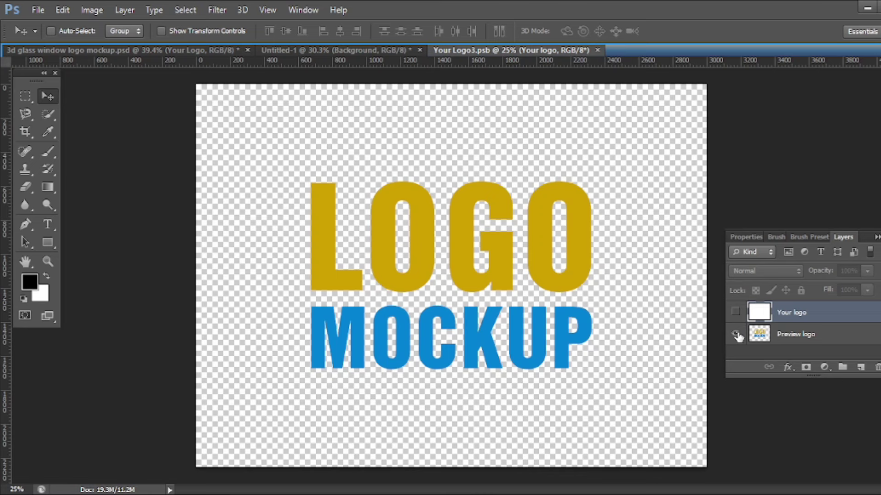
{"action": "left_click", "coordinate": [735, 332]}
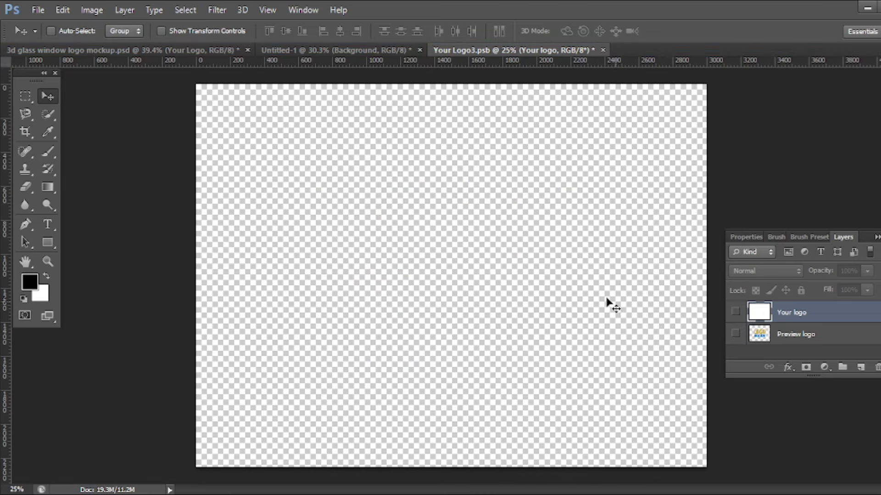
Paste the PG monogram as a smart object, enlarged to fill the canvas, then close the document
{"action": "key", "text": "ctrl+v"}
{"action": "key", "text": "Return"}
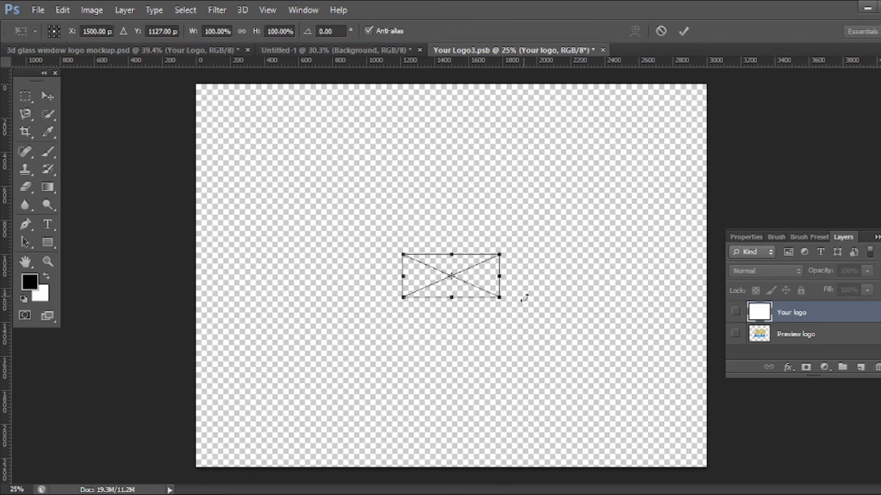
{"action": "mouse_move", "coordinate": [506, 301]}
{"action": "left_mouse_down"}
{"action": "mouse_move", "coordinate": [653, 402]}
{"action": "mouse_move", "coordinate": [652, 387]}
{"action": "left_mouse_up"}
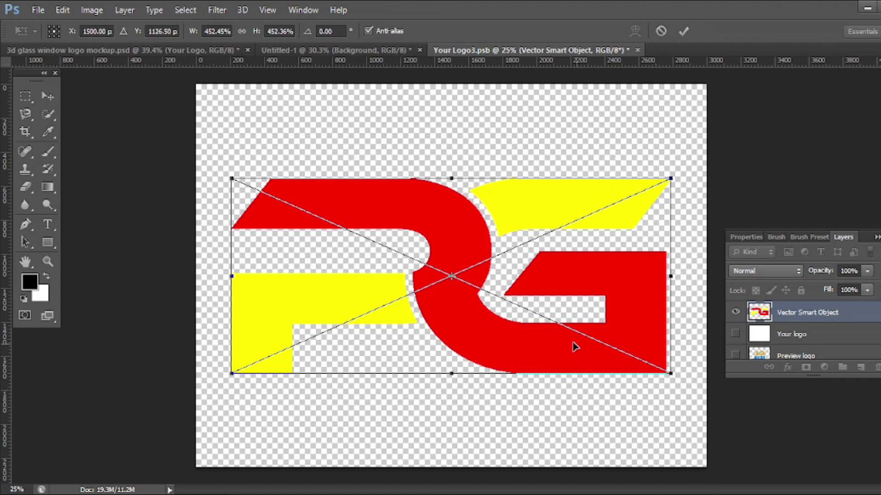
{"action": "key", "text": "ctrl+w"}
{"action": "left_click", "coordinate": [375, 188]}
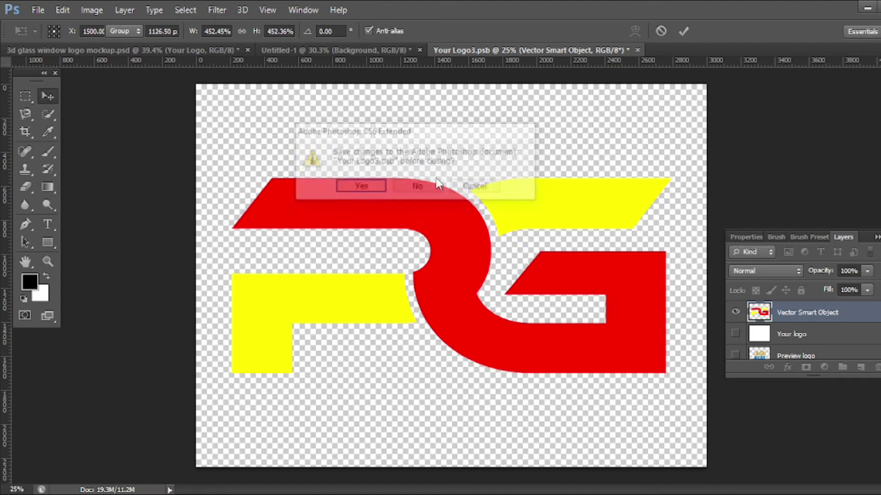
Confirm saving Your Logo3.psb so the wall mockup shows the PG monogram
{"action": "left_click", "coordinate": [374, 188]}
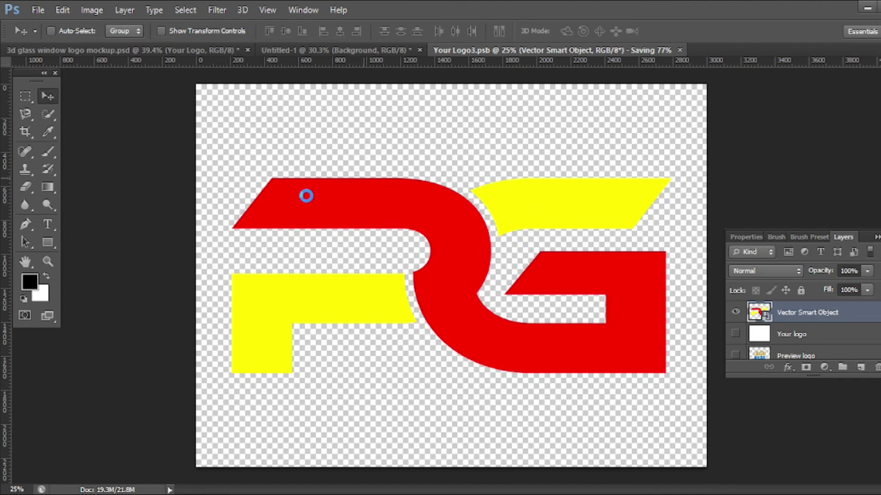